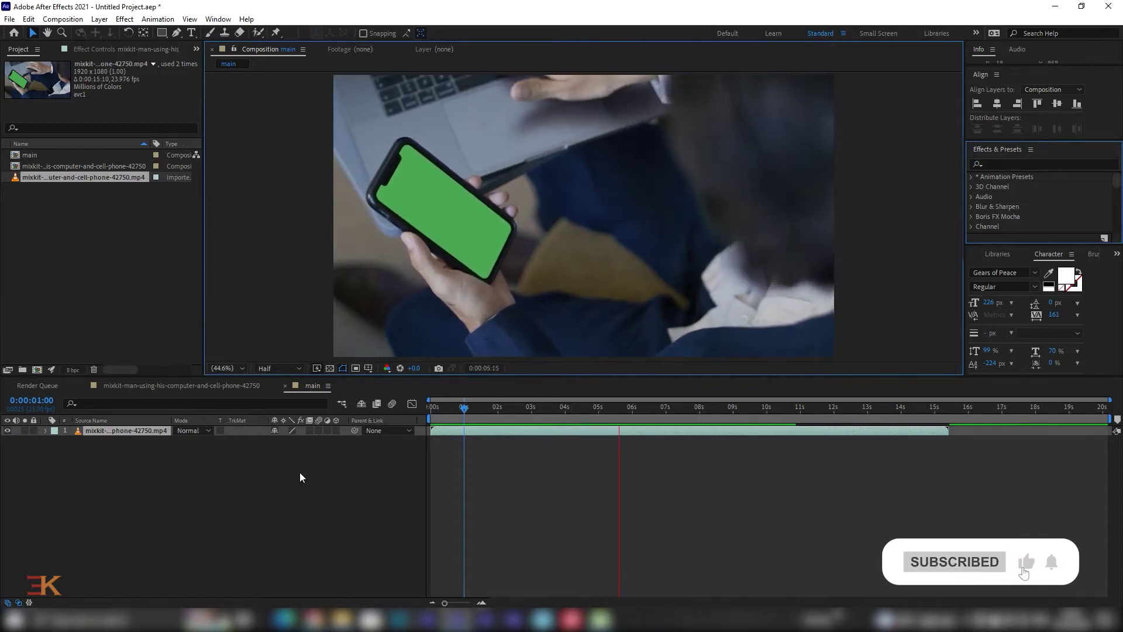
# Step: Stop the preview and apply the Mocha AE effect (found by searching 'moch') to the phone layer
pyautogui.click(438, 406)
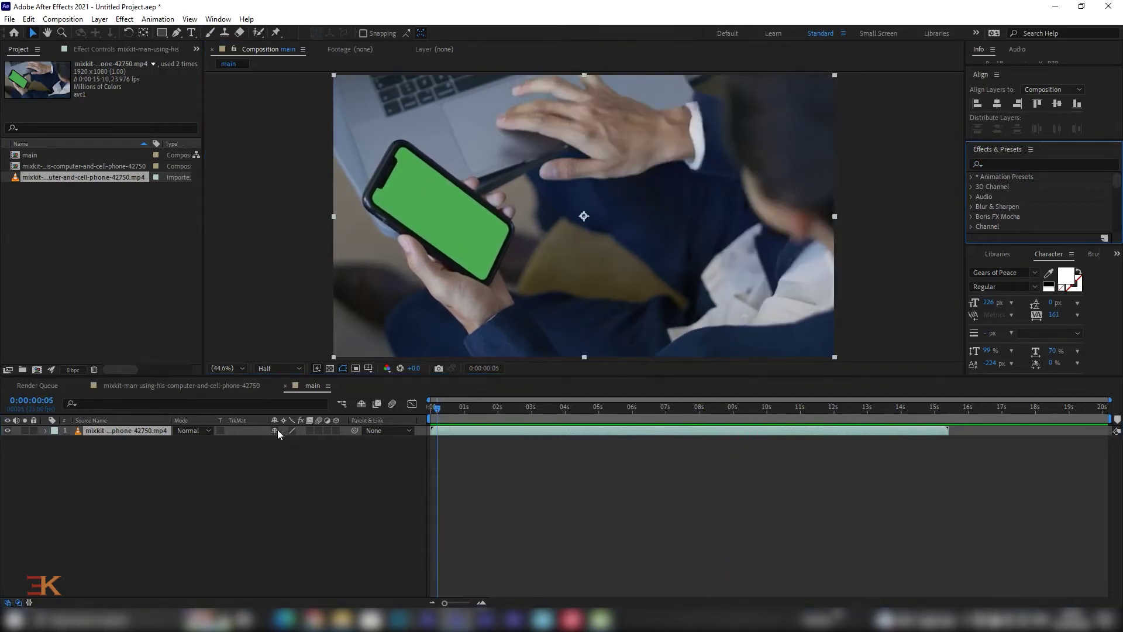
pyautogui.click(1022, 166)
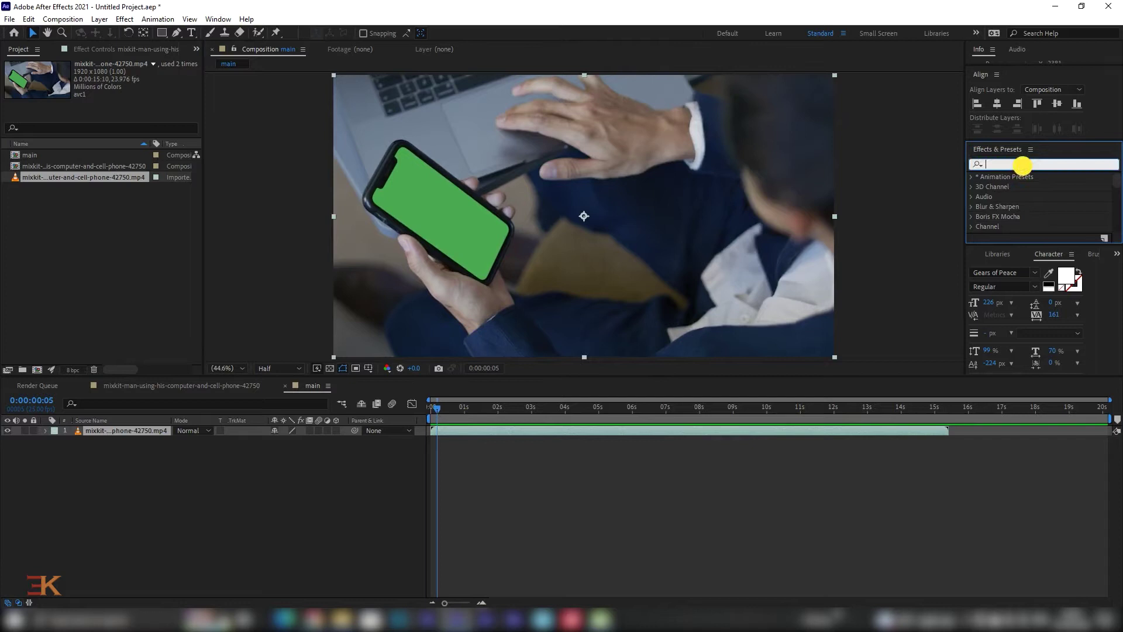
pyautogui.write('moch')
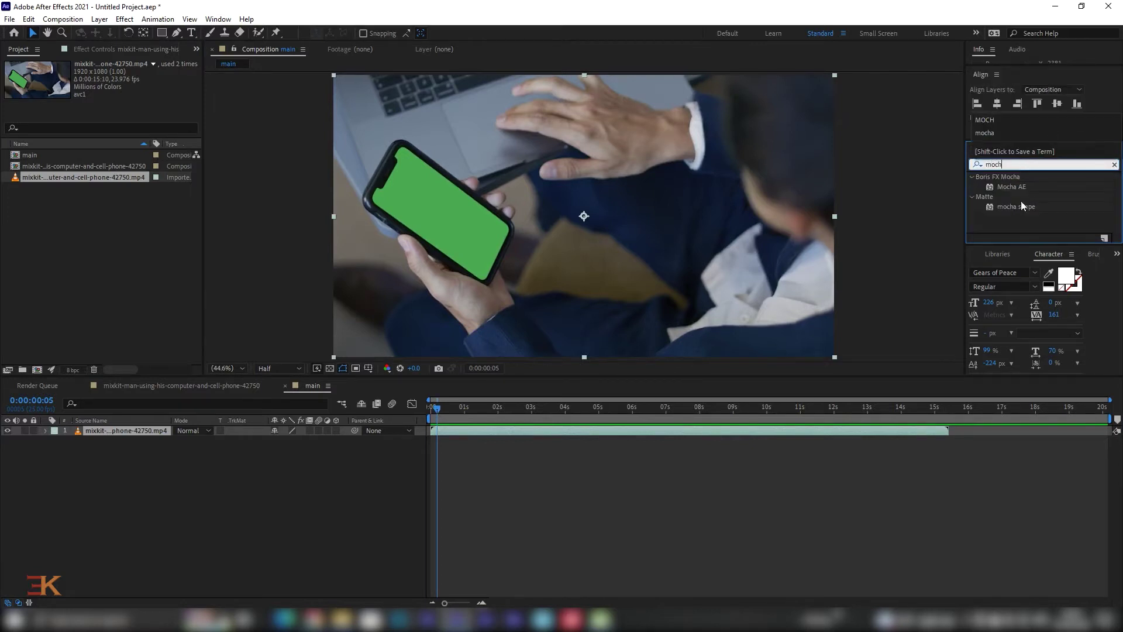
pyautogui.click(1021, 186)
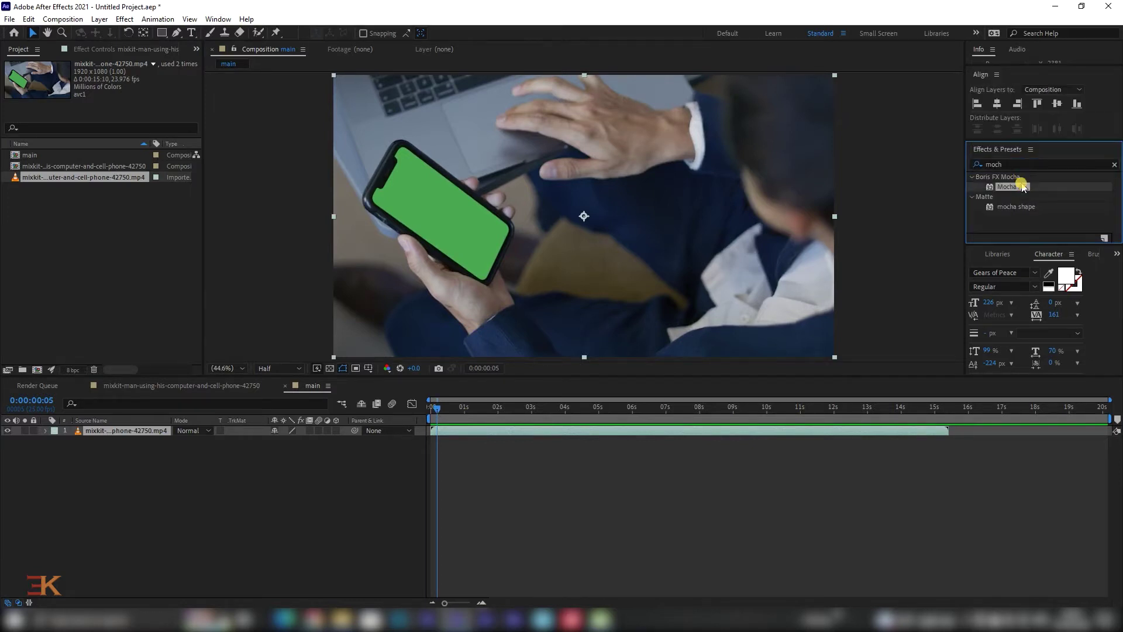
pyautogui.moveTo(1014, 188)
pyautogui.mouseDown()
pyautogui.moveTo(130, 448)
pyautogui.moveTo(128, 429)
pyautogui.mouseUp()
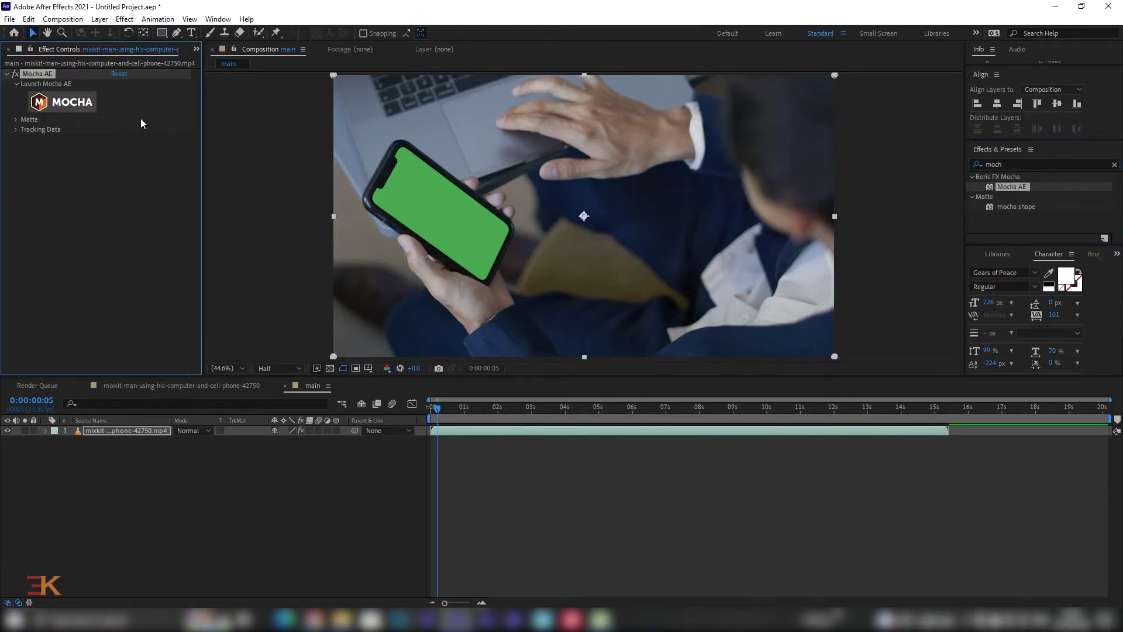
# Step: Launch the phone clip in Mocha AE at proxy resolution and scrub through its frames
pyautogui.click(432, 407)
pyautogui.click(57, 106)
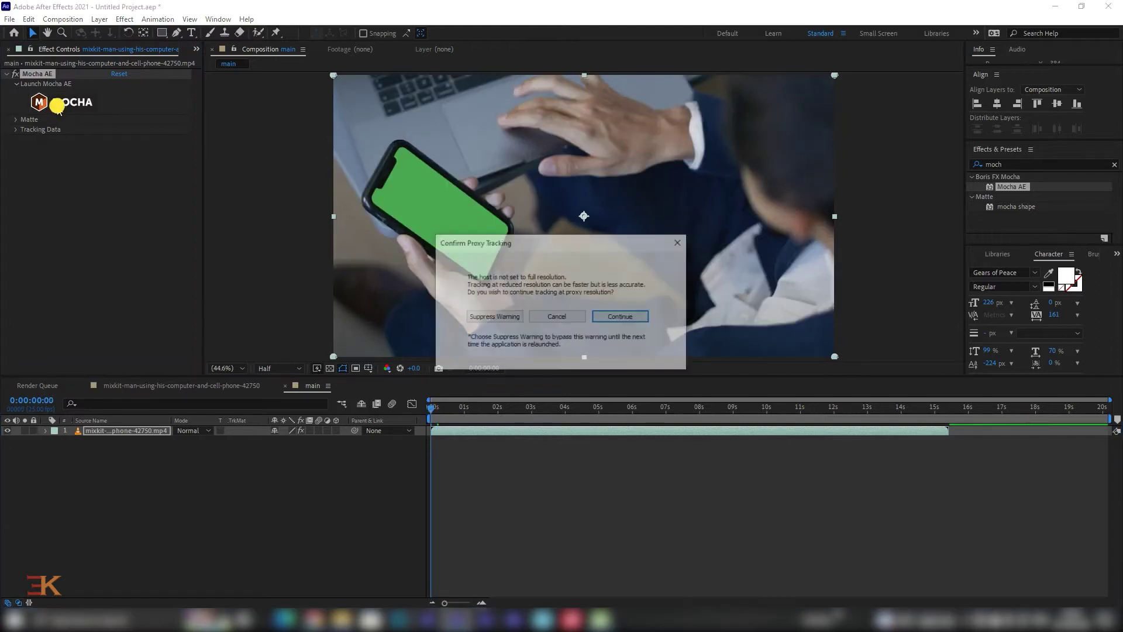
pyautogui.click(619, 319)
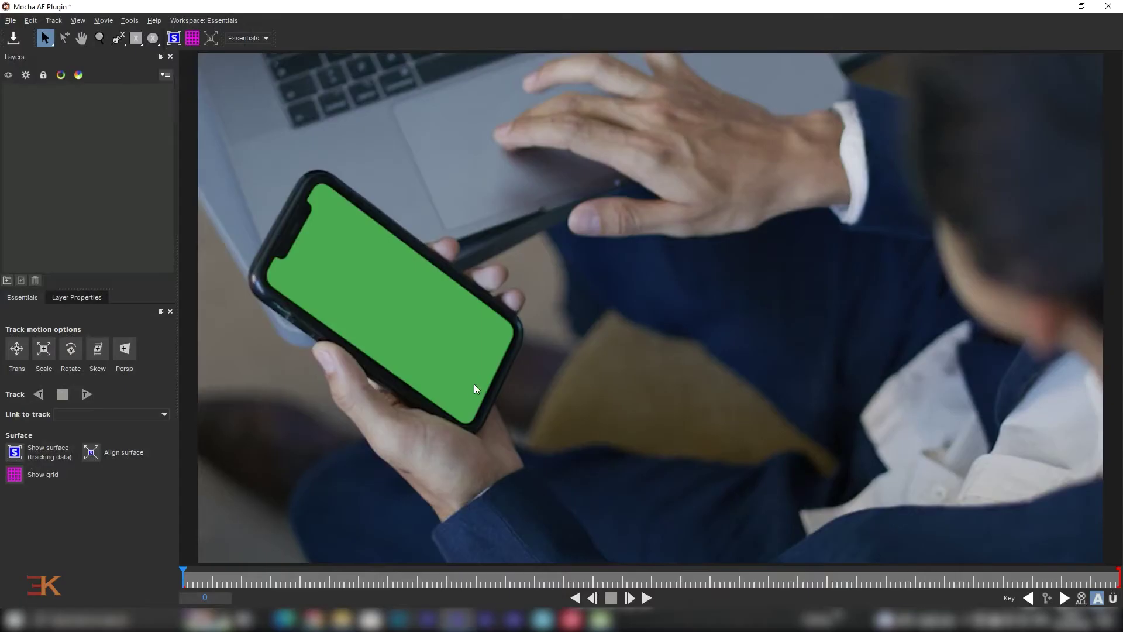
pyautogui.moveTo(219, 580)
pyautogui.mouseDown()
pyautogui.moveTo(172, 593)
pyautogui.moveTo(166, 564)
pyautogui.mouseUp()
pyautogui.click(119, 38)
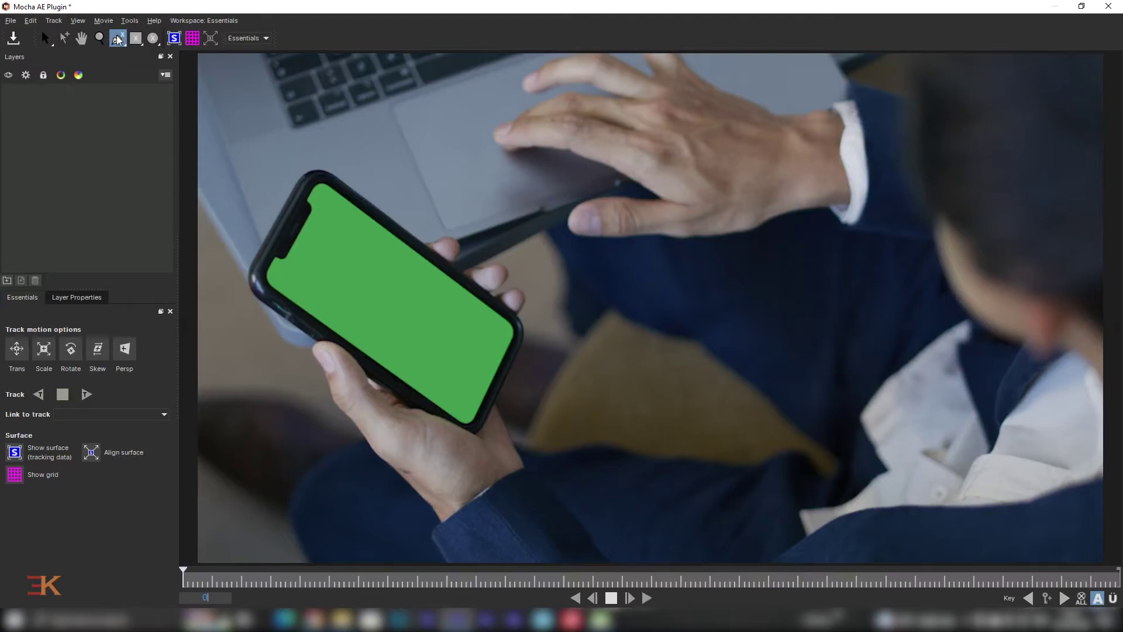
# Step: Trace a closed X-spline shape around the phone's corners on Layer 1
pyautogui.click(249, 280)
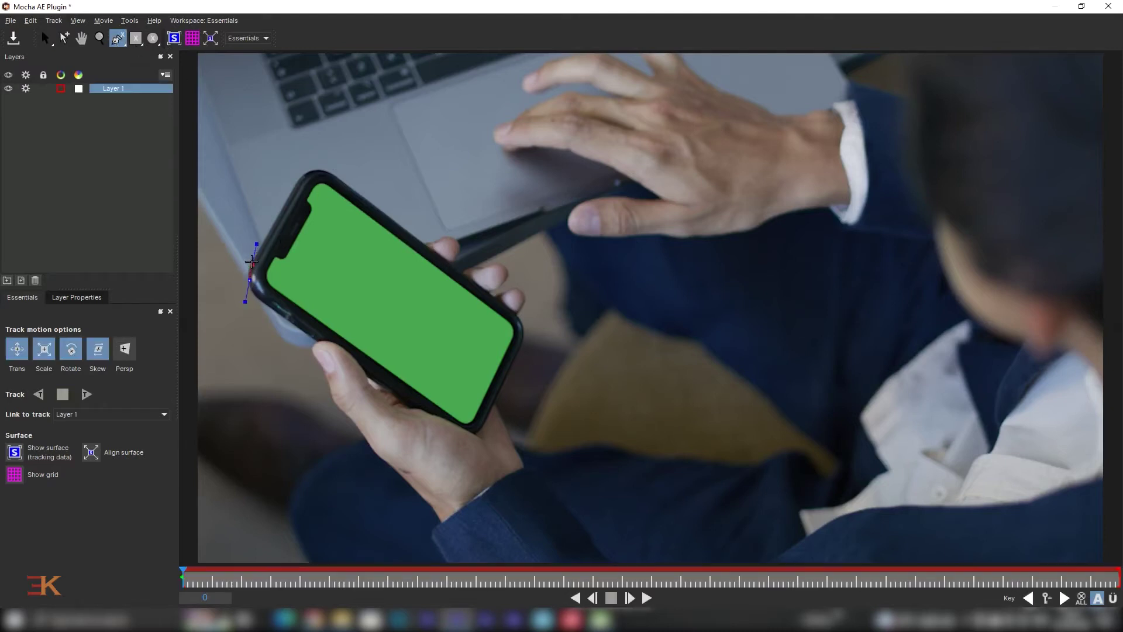
pyautogui.click(324, 174)
pyautogui.click(517, 321)
pyautogui.click(521, 334)
pyautogui.click(481, 429)
pyautogui.click(468, 430)
pyautogui.click(250, 281)
pyautogui.moveTo(243, 290); pyautogui.dragTo(245, 312)
# Step: Nudge the shape's corner points so they sit exactly on the phone's outline
pyautogui.press('s')
pyautogui.moveTo(473, 428); pyautogui.dragTo(481, 427)
pyautogui.moveTo(518, 321); pyautogui.dragTo(520, 319)
pyautogui.moveTo(323, 173); pyautogui.dragTo(326, 174)
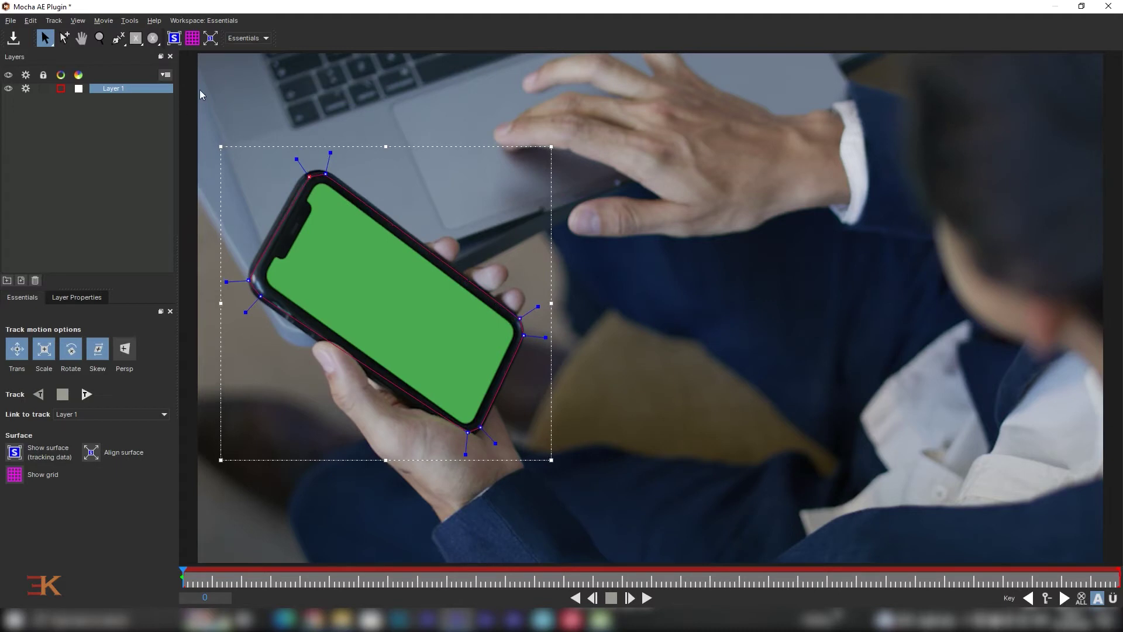
# Step: Show the tracking surface and pin its four corners to the green screen's corners
pyautogui.click(177, 40)
pyautogui.moveTo(283, 205); pyautogui.dragTo(264, 275)
pyautogui.moveTo(413, 223)
pyautogui.mouseDown()
pyautogui.moveTo(300, 228)
pyautogui.moveTo(314, 171)
pyautogui.mouseUp()
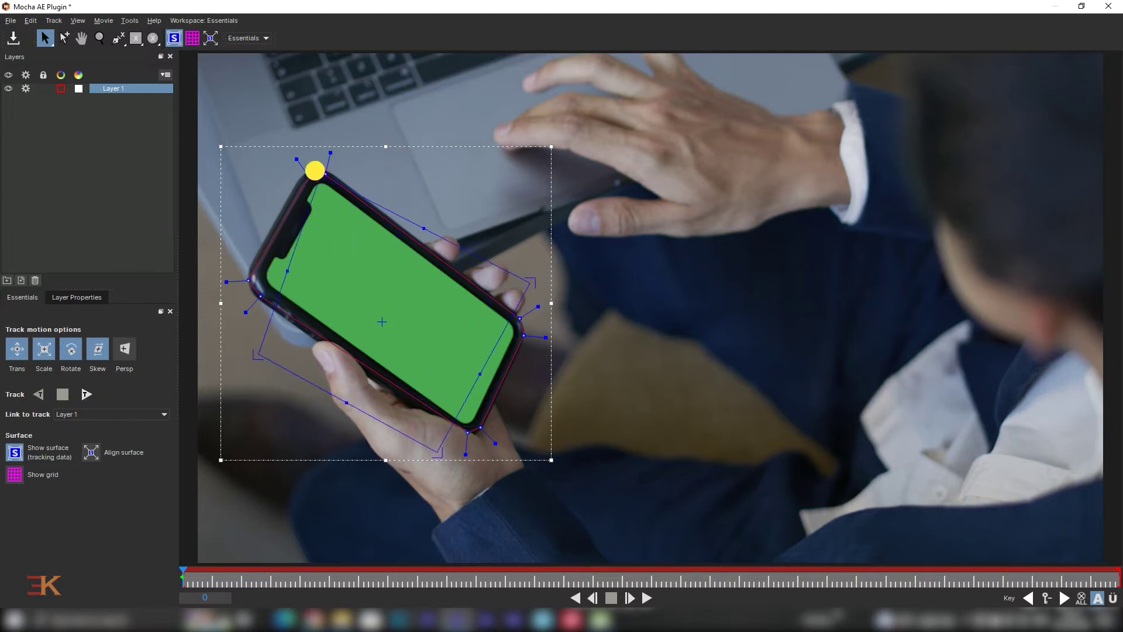
pyautogui.moveTo(258, 354); pyautogui.dragTo(263, 282)
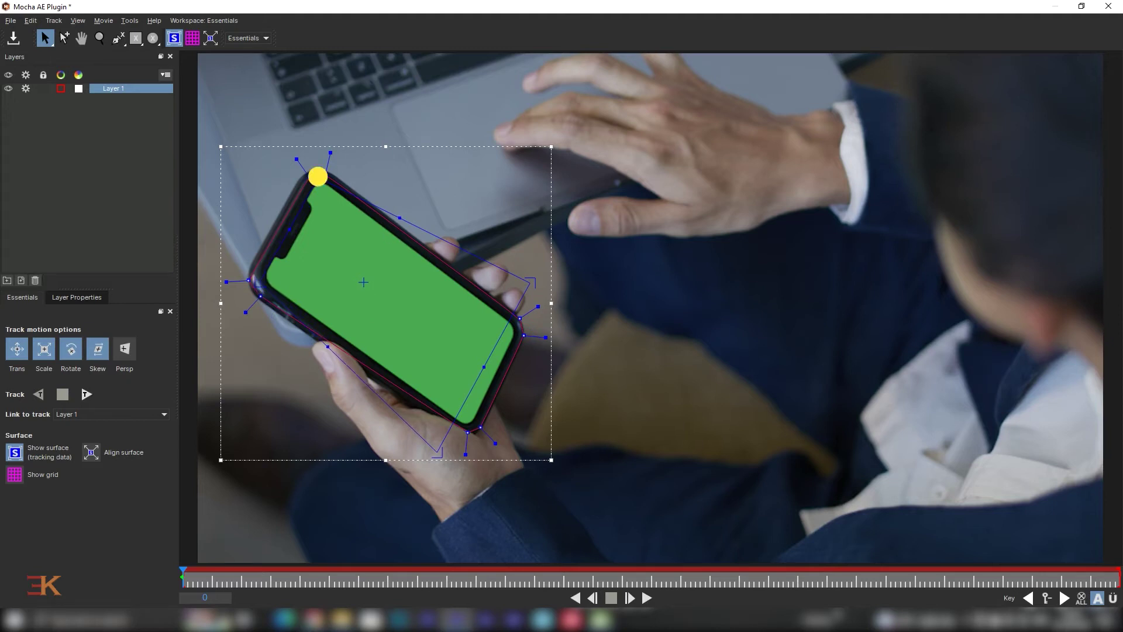
pyautogui.moveTo(531, 283); pyautogui.dragTo(523, 326)
pyautogui.moveTo(437, 451); pyautogui.dragTo(468, 433)
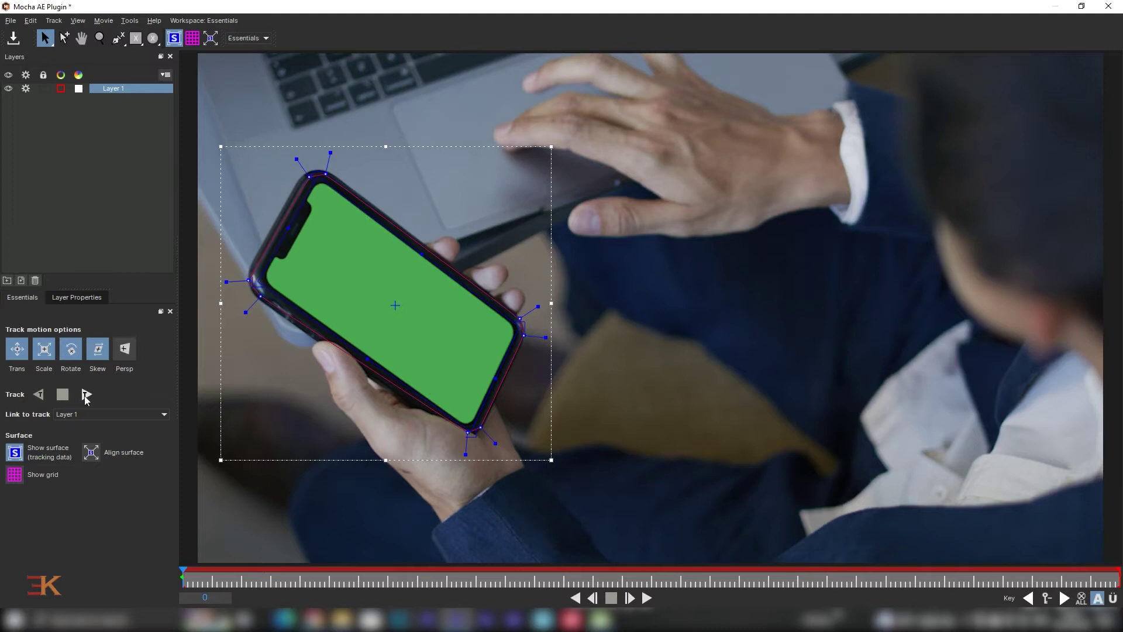
# Step: Track the phone shape forward through the clip, rerunning the track from frame 0
pyautogui.click(86, 395)
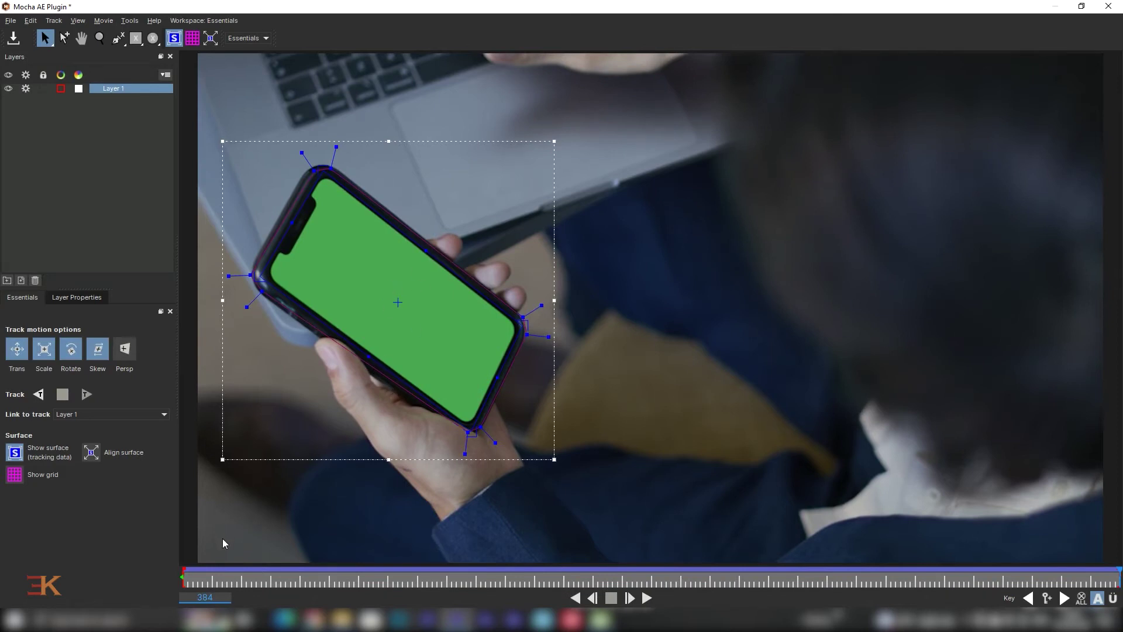
pyautogui.click(193, 580)
pyautogui.hotkey('ctrl', 'f')
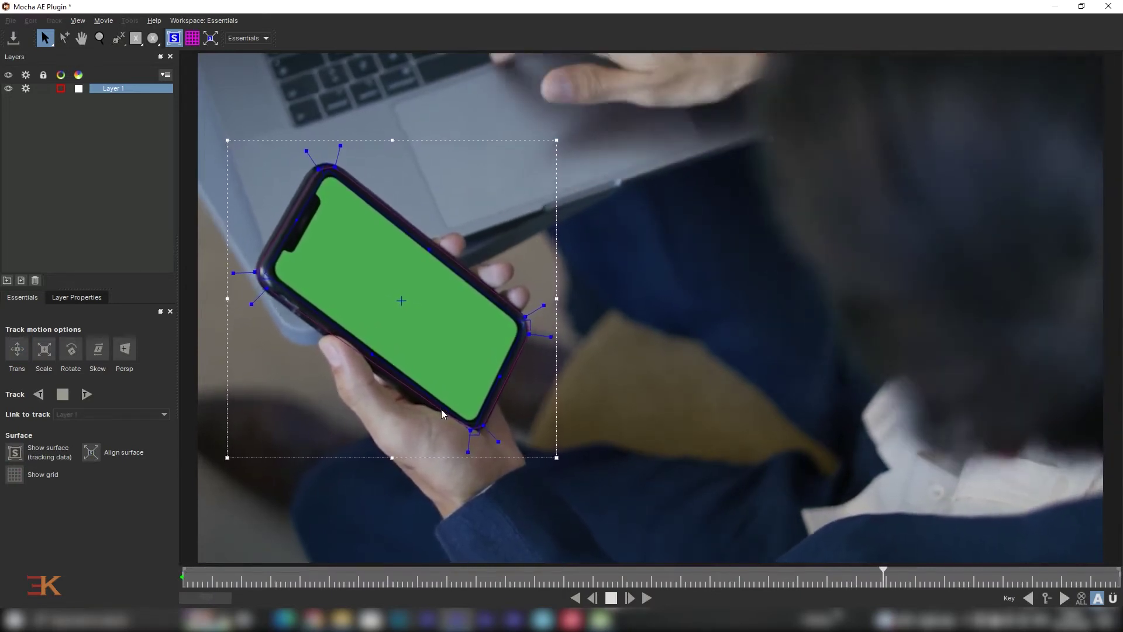
# Step: Review the track by jumping to frame 82 and stepping back to frame 52
pyautogui.click(383, 580)
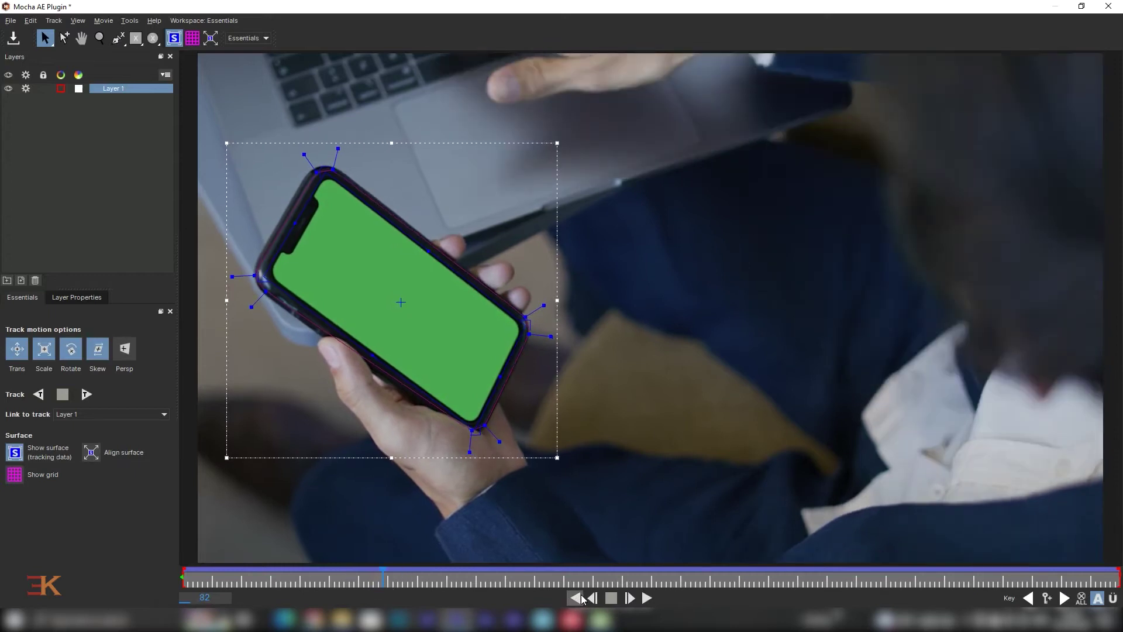
pyautogui.click(594, 599)
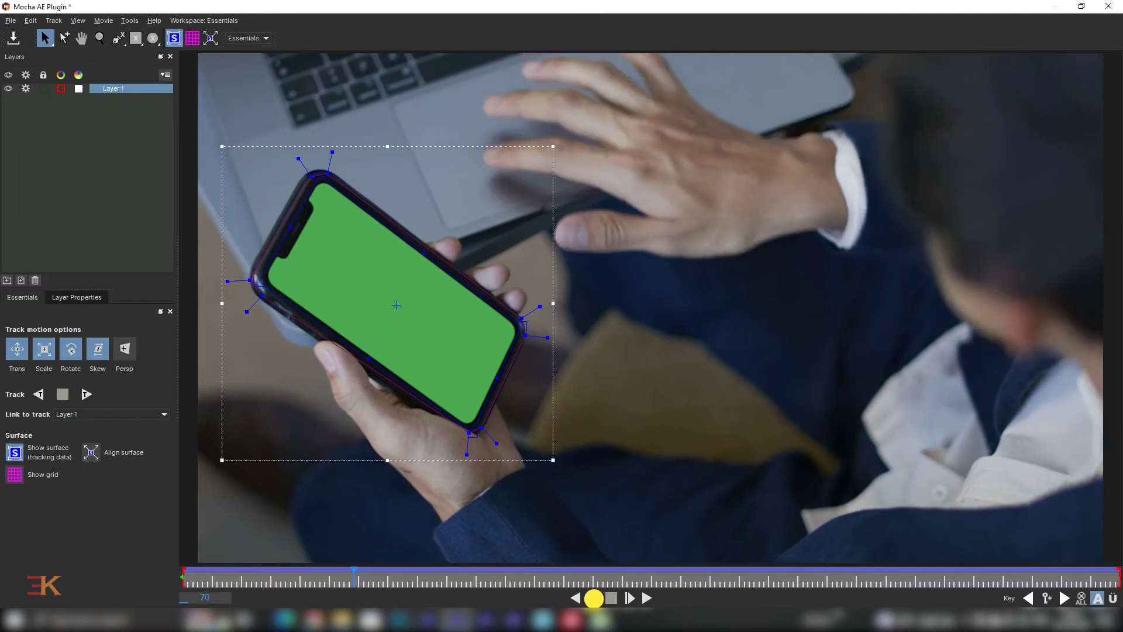
pyautogui.click(594, 599)
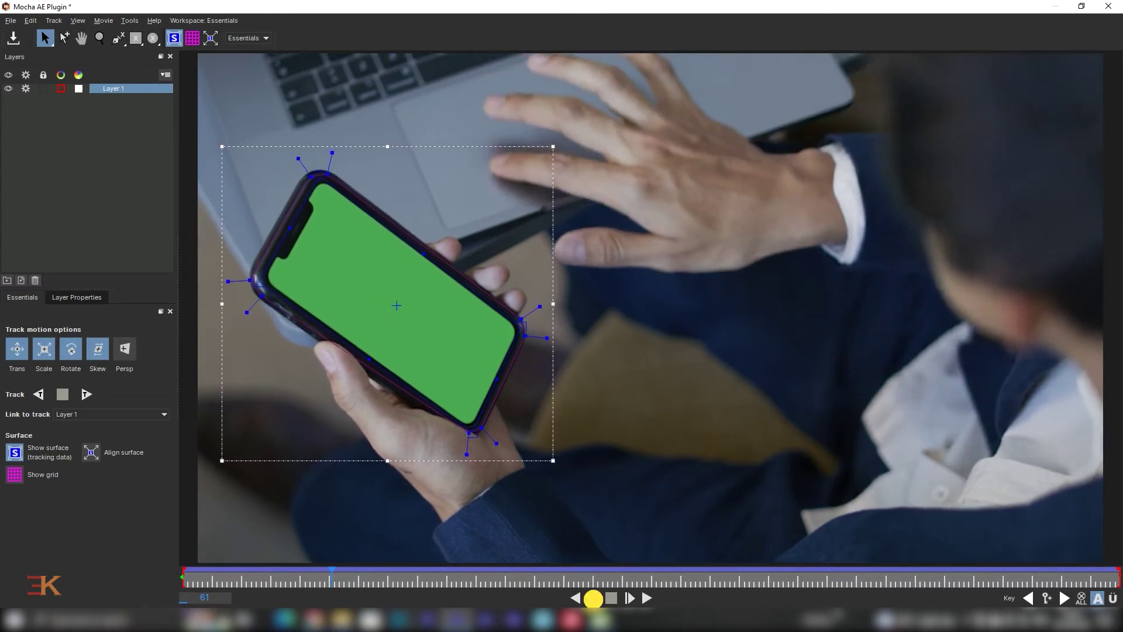
pyautogui.click(594, 599)
pyautogui.click(594, 599)
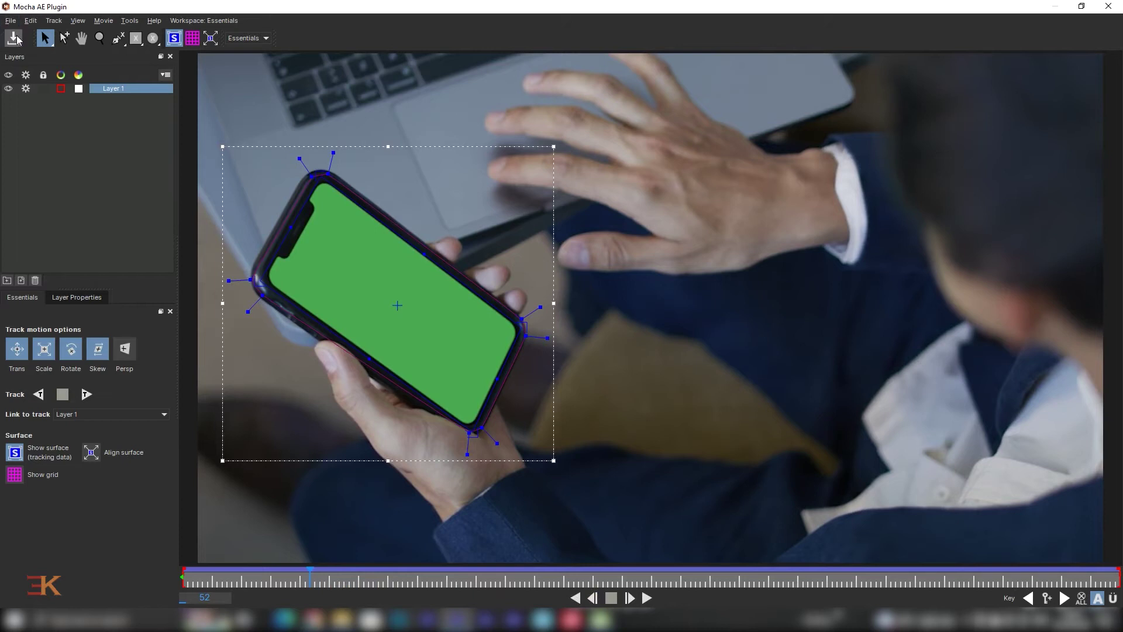
# Step: Close Mocha and add a white 1920×1080 solid named 'screen replacement' above the footage
pyautogui.click(1110, 6)
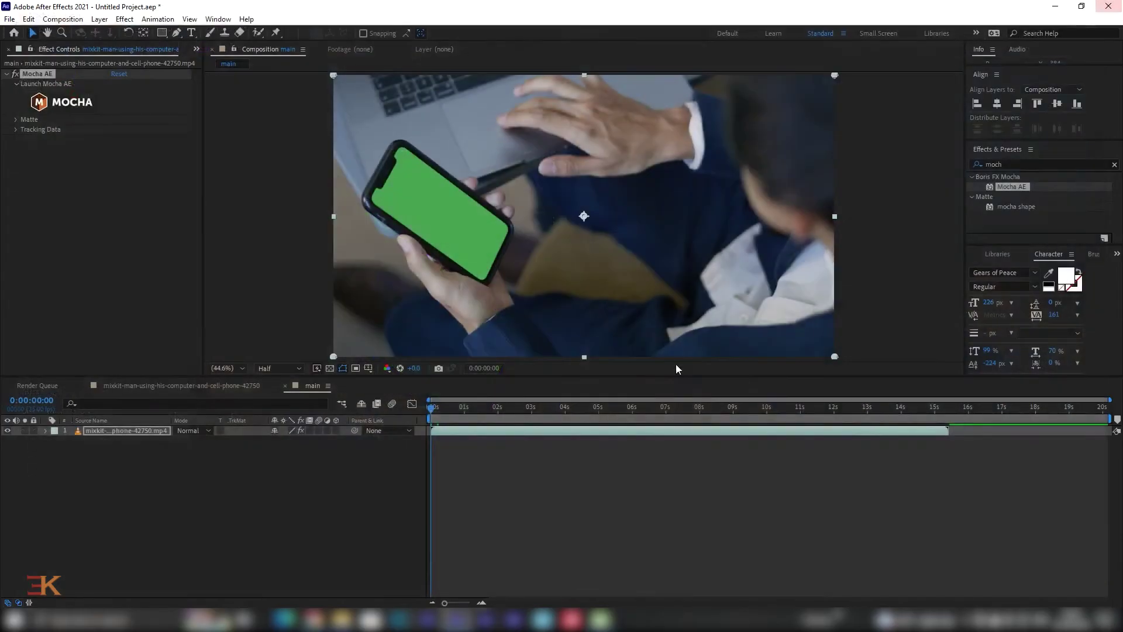
pyautogui.click(130, 478)
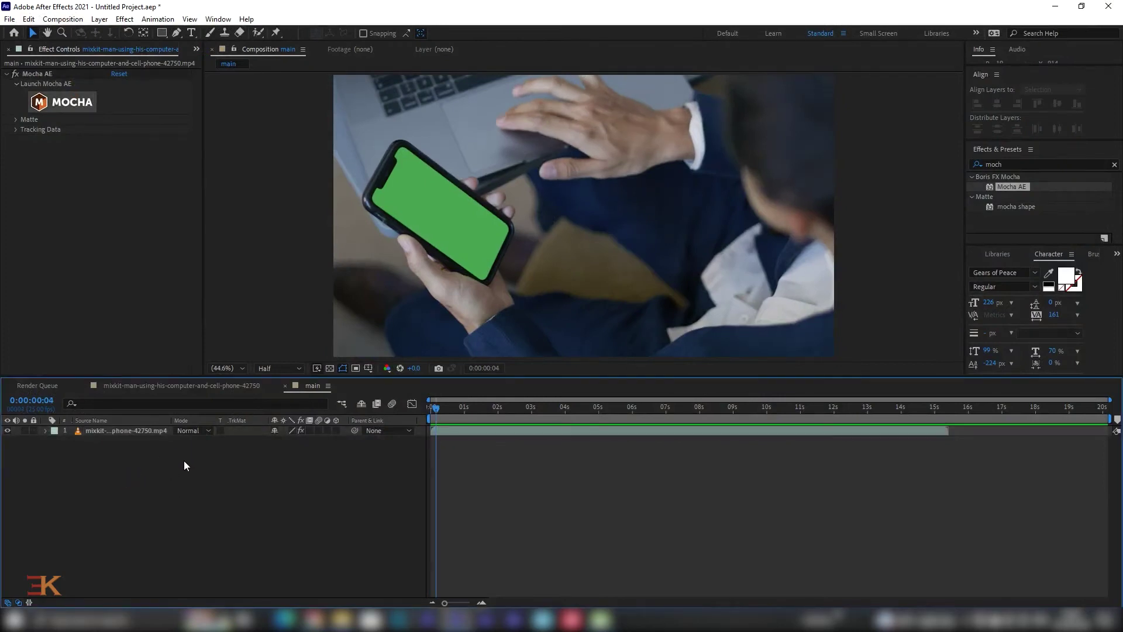
pyautogui.hotkey('ctrl', 'y')
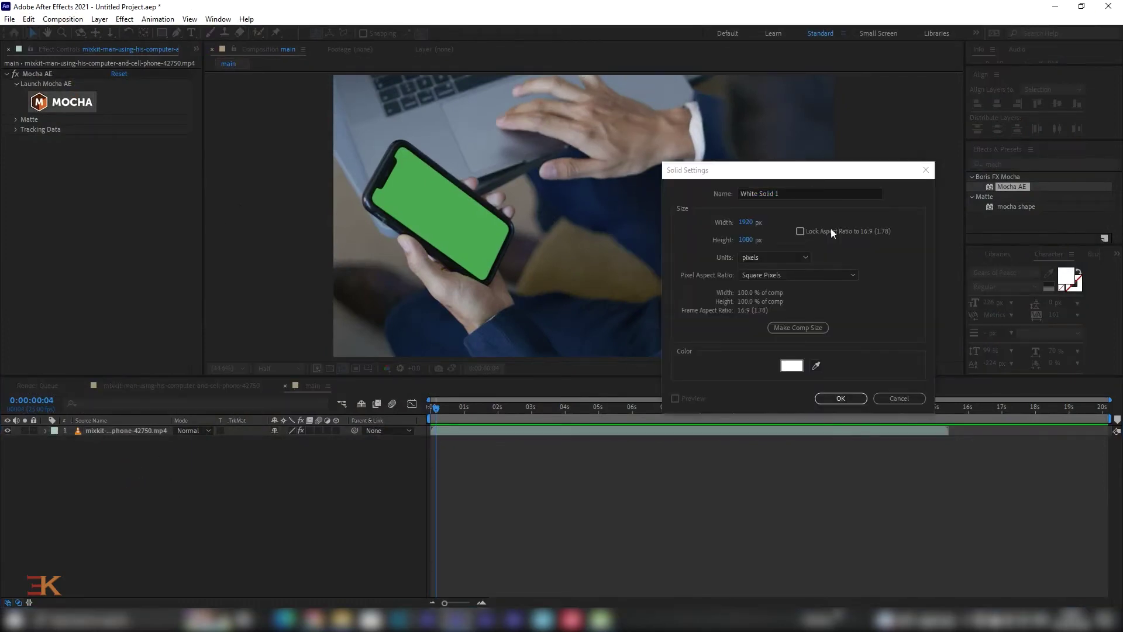
pyautogui.moveTo(797, 170)
pyautogui.mouseDown()
pyautogui.moveTo(745, 143)
pyautogui.moveTo(636, 164)
pyautogui.mouseUp()
pyautogui.click(704, 167)
pyautogui.write('screen replacement')
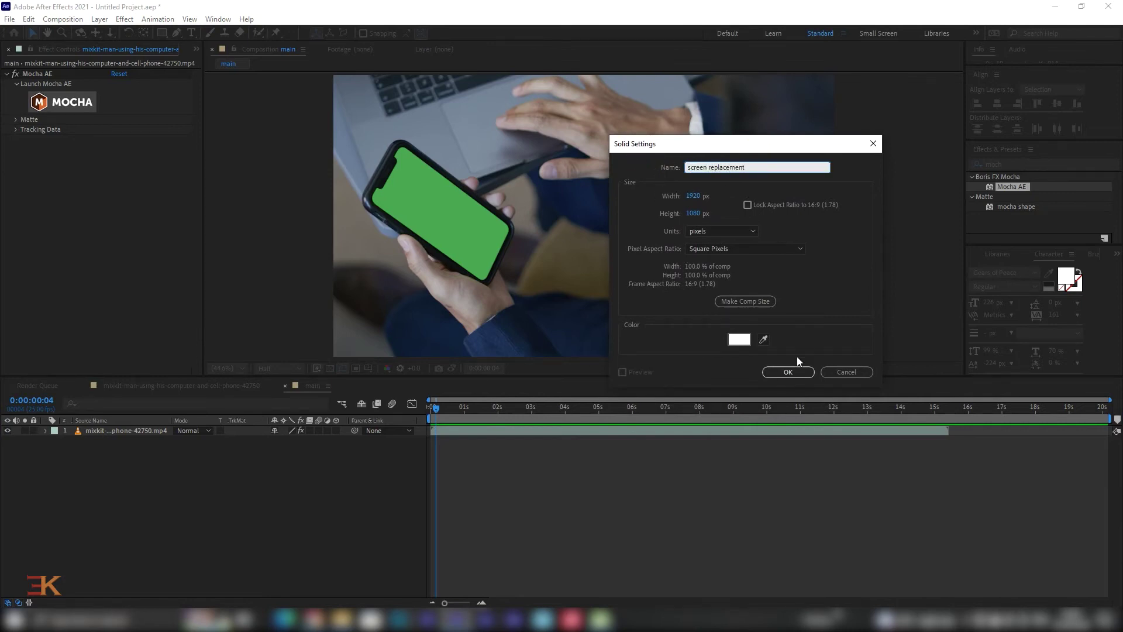
pyautogui.click(790, 372)
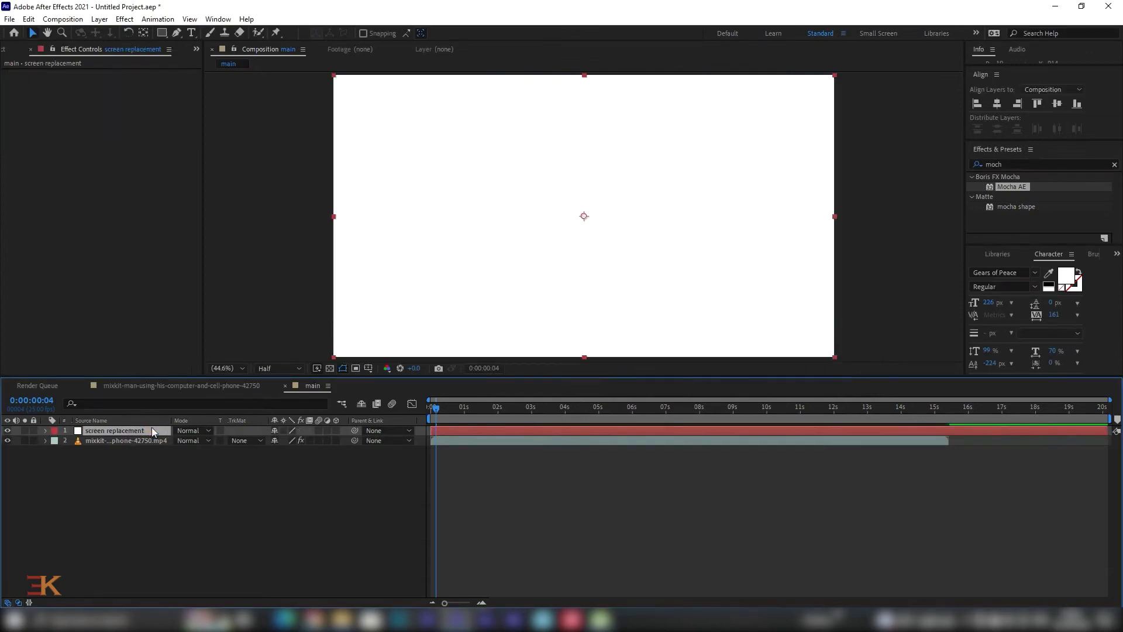
# Step: Set the footage's Mocha Tracking Data export to Corner Pin (Support Motion Blur) and create track data
pyautogui.click(125, 440)
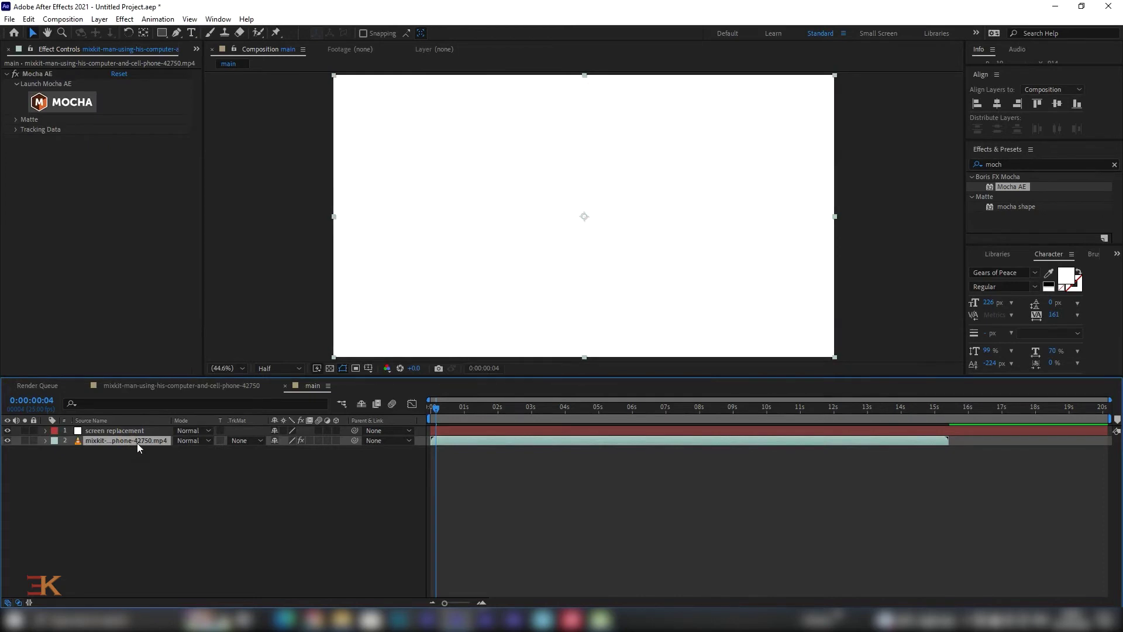
pyautogui.click(36, 130)
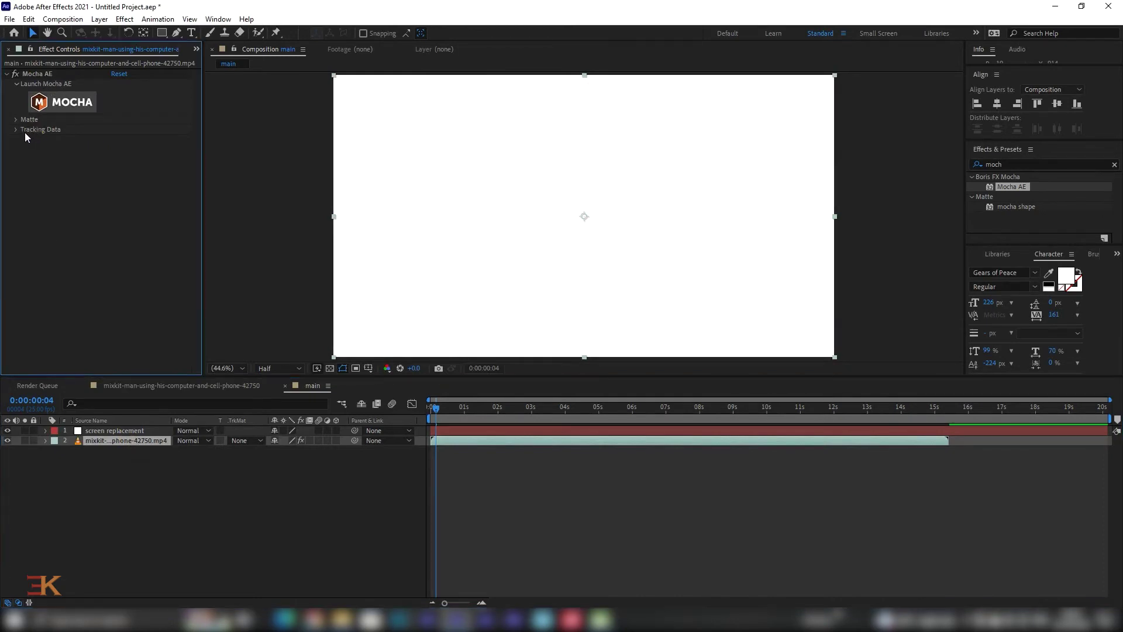
pyautogui.click(17, 130)
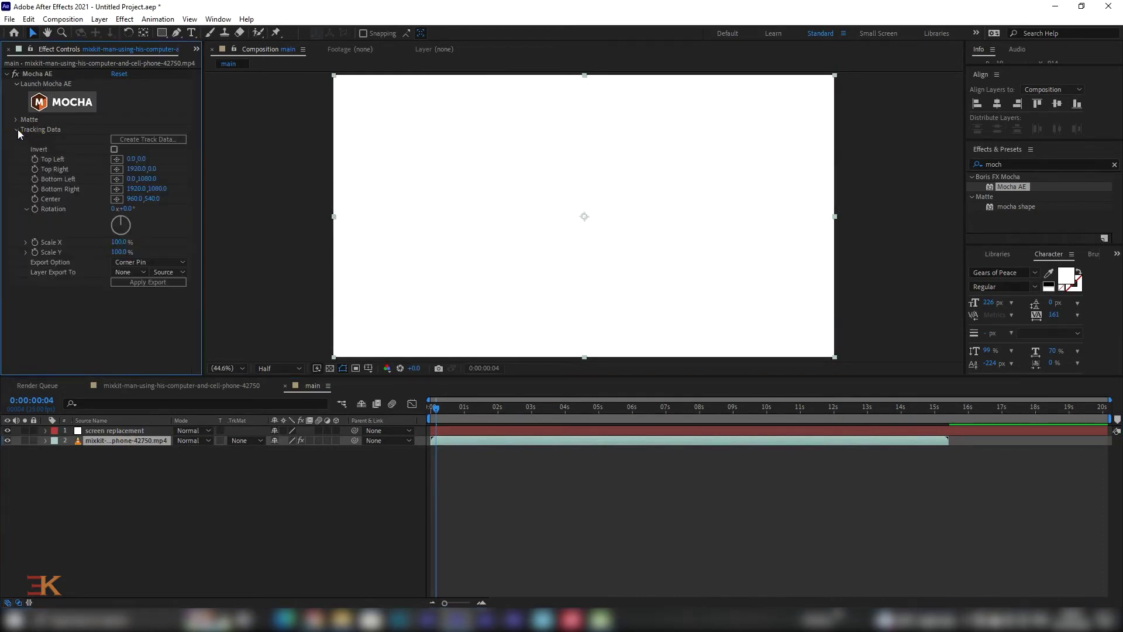
pyautogui.click(146, 261)
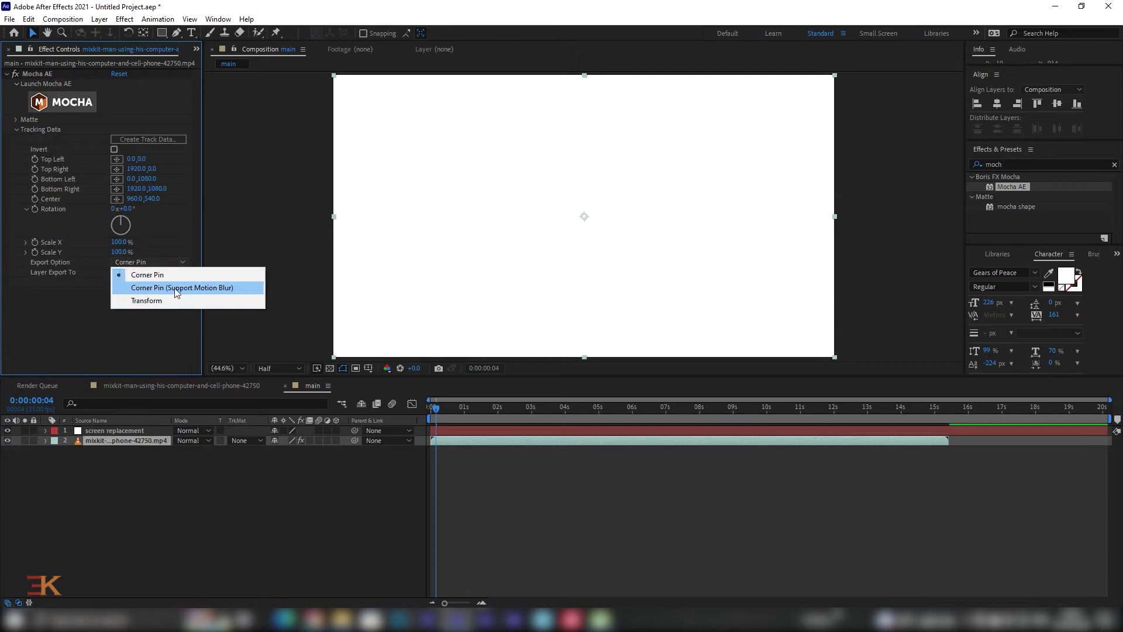
pyautogui.click(195, 287)
pyautogui.click(134, 270)
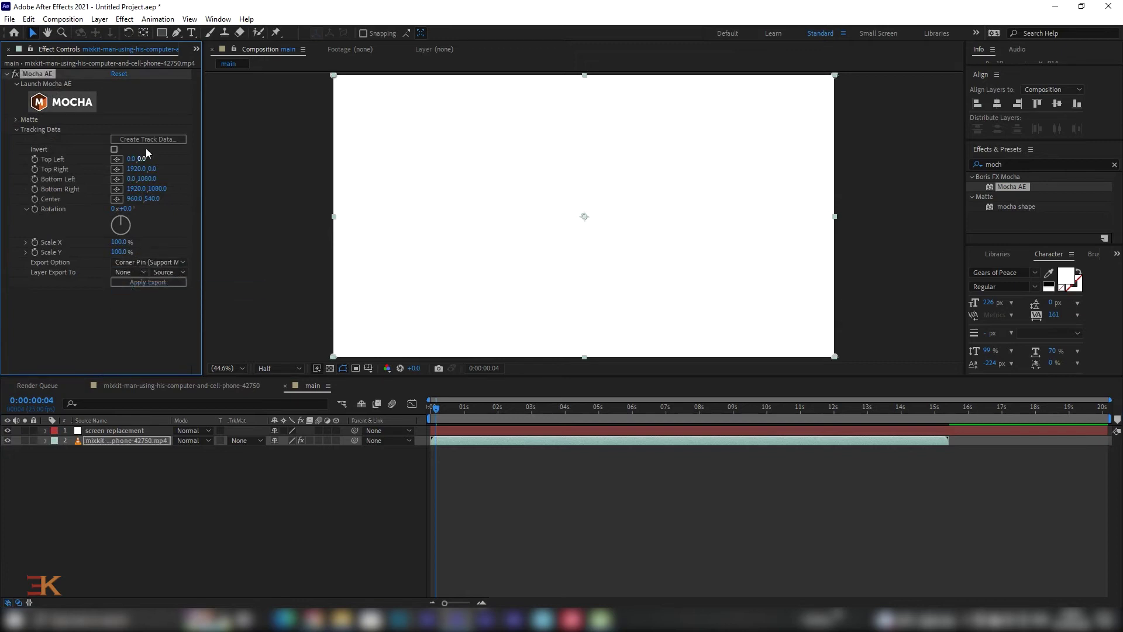
pyautogui.click(162, 139)
# Step: Use Layer 1's track and apply the corner-pin export to '1. screen replacement'
pyautogui.click(555, 279)
pyautogui.moveTo(564, 250); pyautogui.dragTo(265, 189)
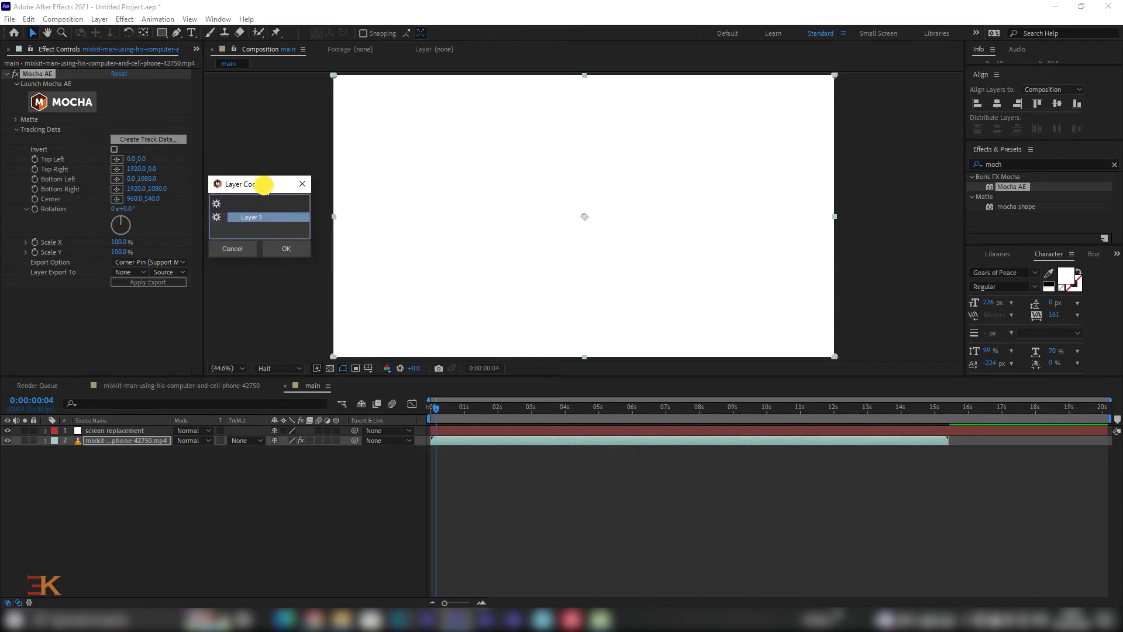
pyautogui.click(285, 249)
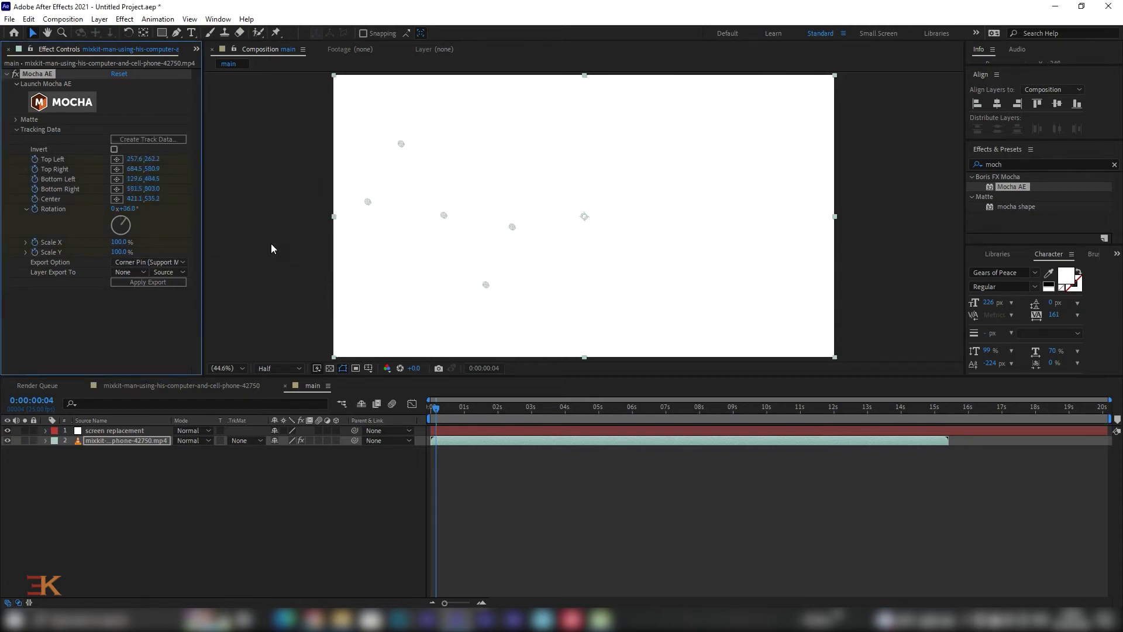
pyautogui.click(136, 272)
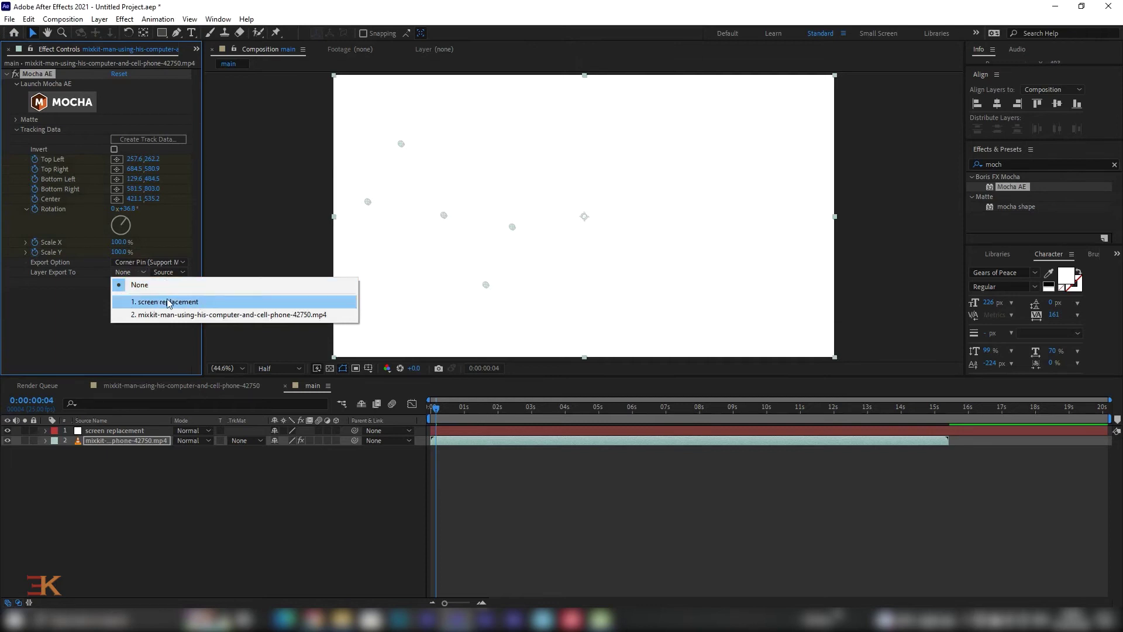
pyautogui.click(179, 302)
pyautogui.click(151, 284)
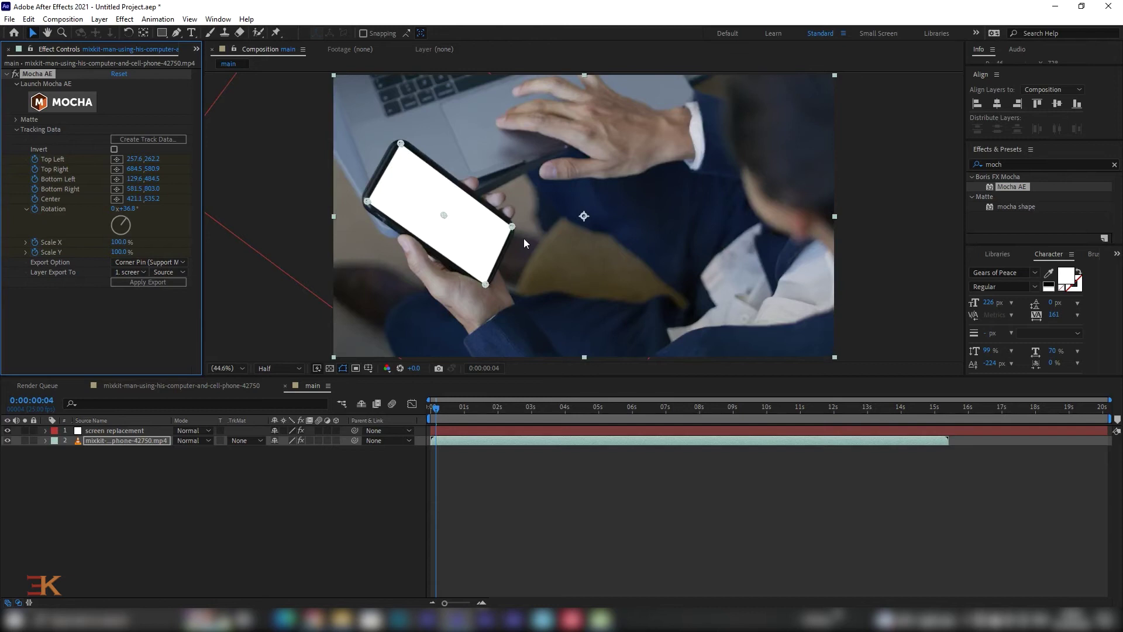
# Step: Preview the pinned result at 50% zoom, then return to the first frame
pyautogui.press('space')
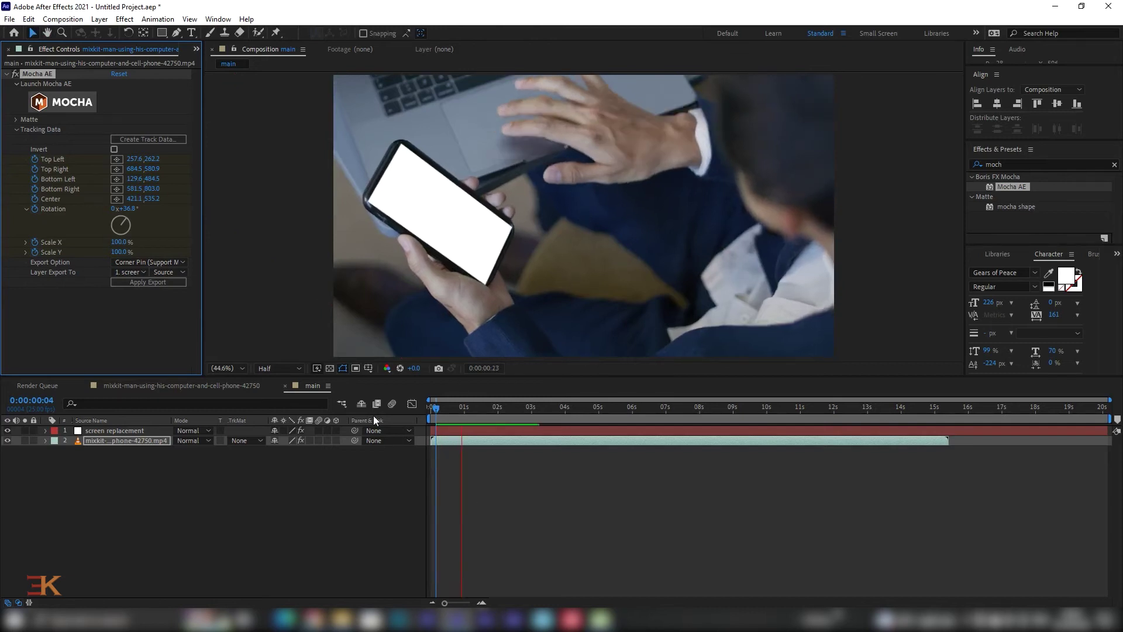
pyautogui.press('.')
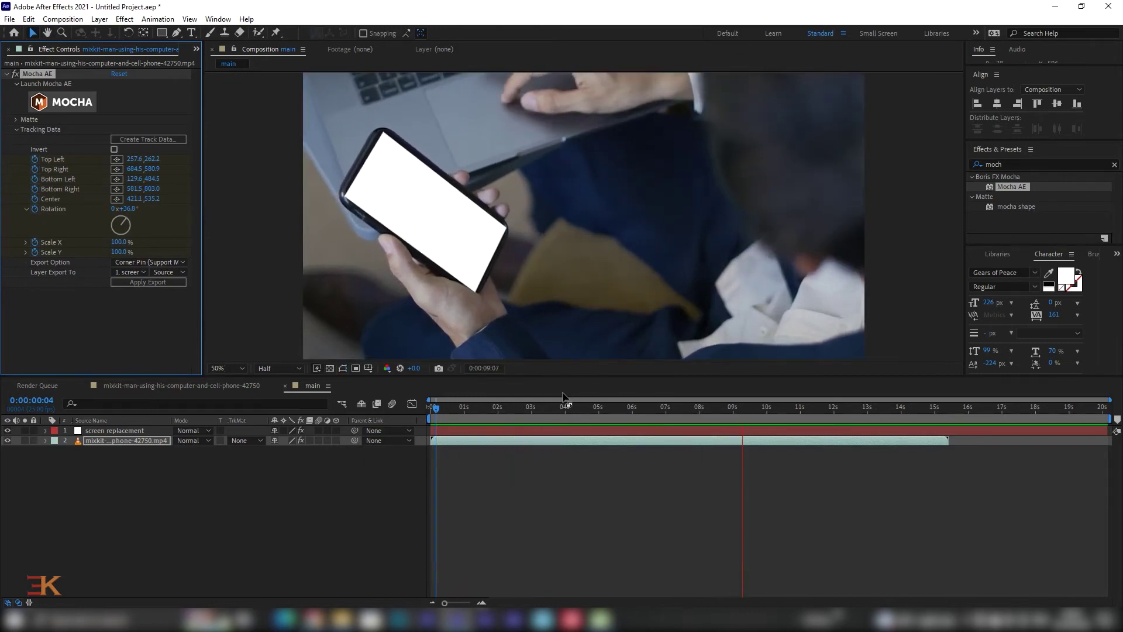
pyautogui.click(436, 415)
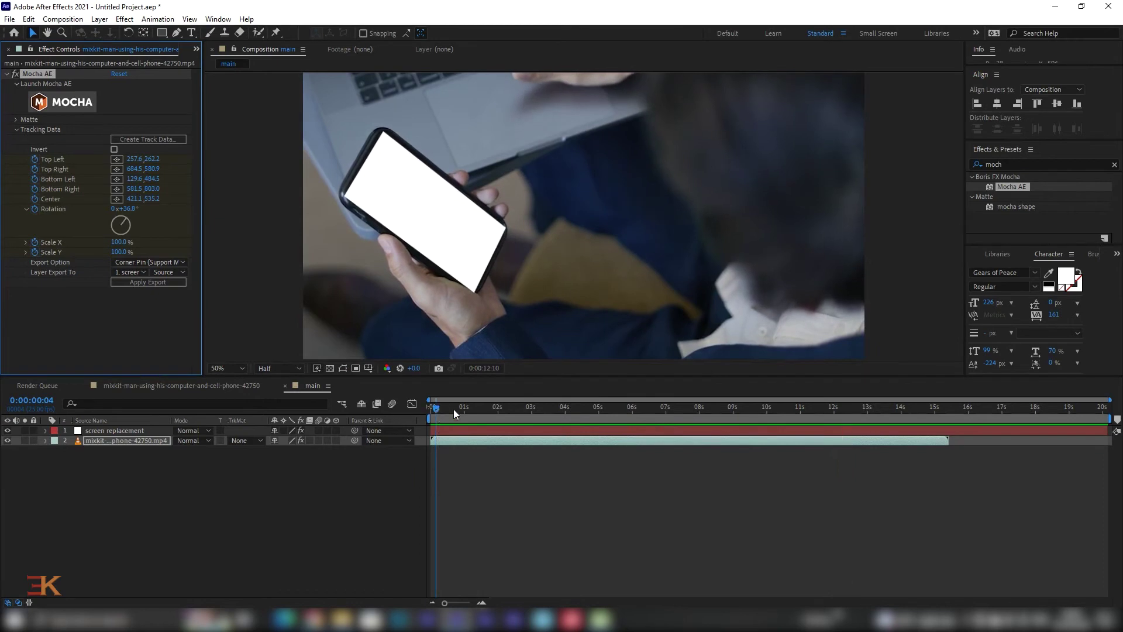
pyautogui.click(435, 411)
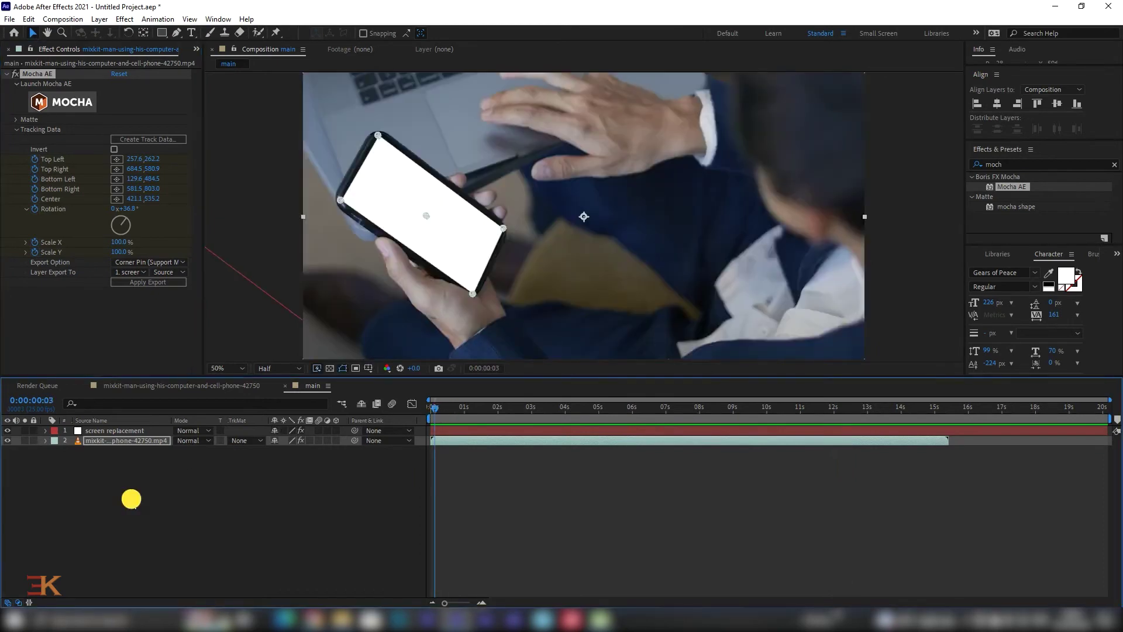
pyautogui.click(131, 498)
pyautogui.press('Home')
# Step: Show the Project panel, play the preview and select the screen replacement layer
pyautogui.click(68, 301)
pyautogui.click(197, 49)
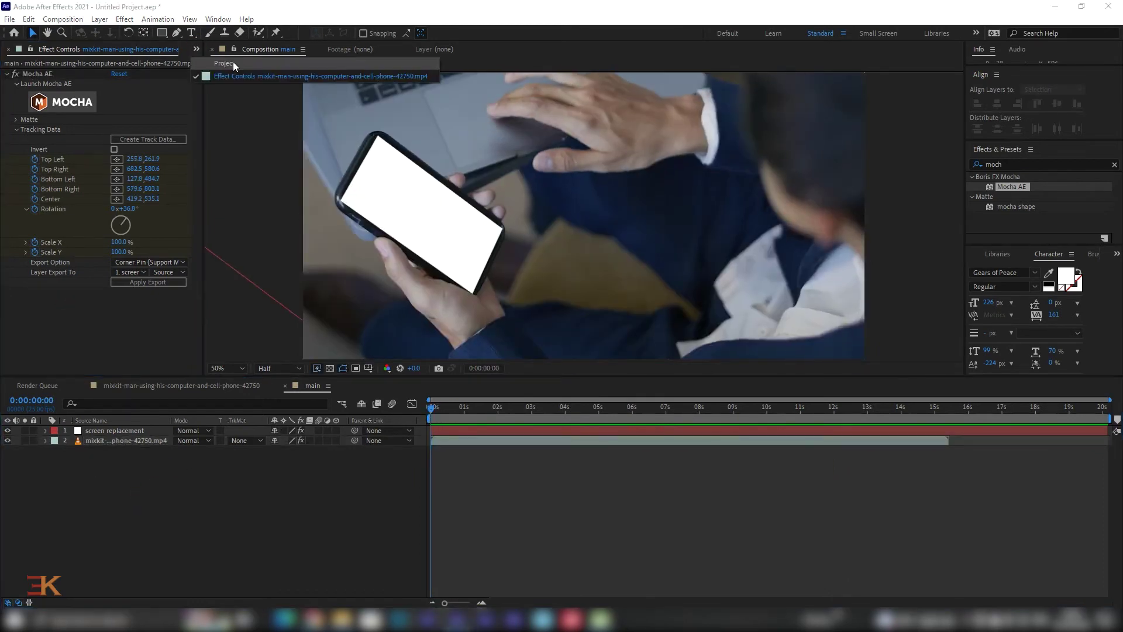
pyautogui.click(224, 63)
pyautogui.press('space')
pyautogui.click(120, 430)
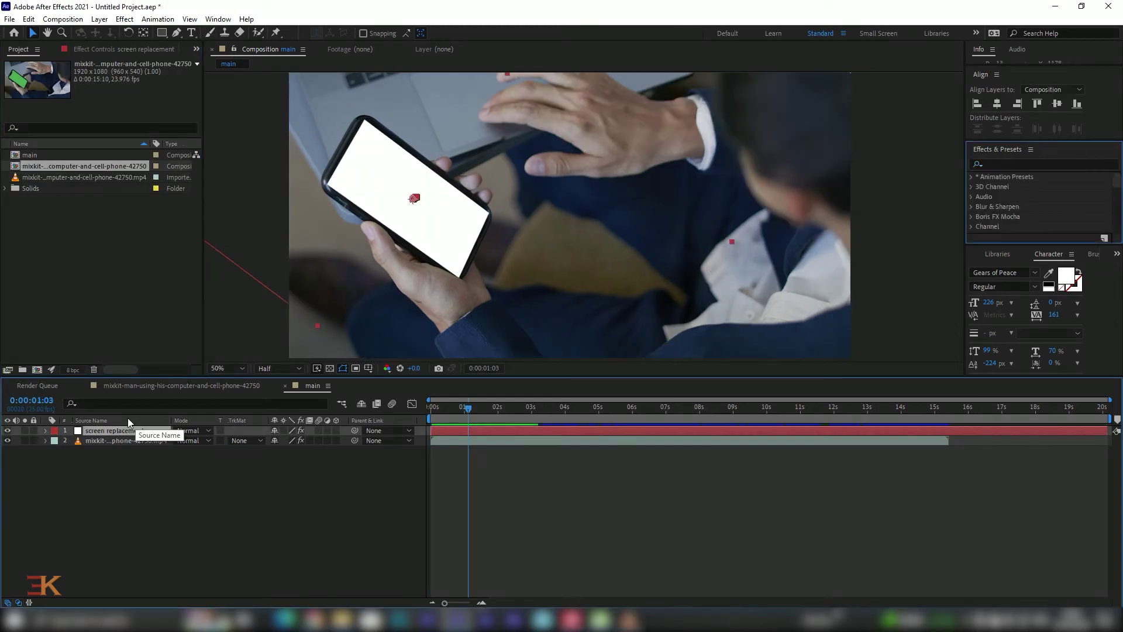
# Step: Pre-compose the white solid into 'screen replacement Comp 1' with attributes left in main, then open it
pyautogui.hotkey('ctrl', 'shift', 'c')
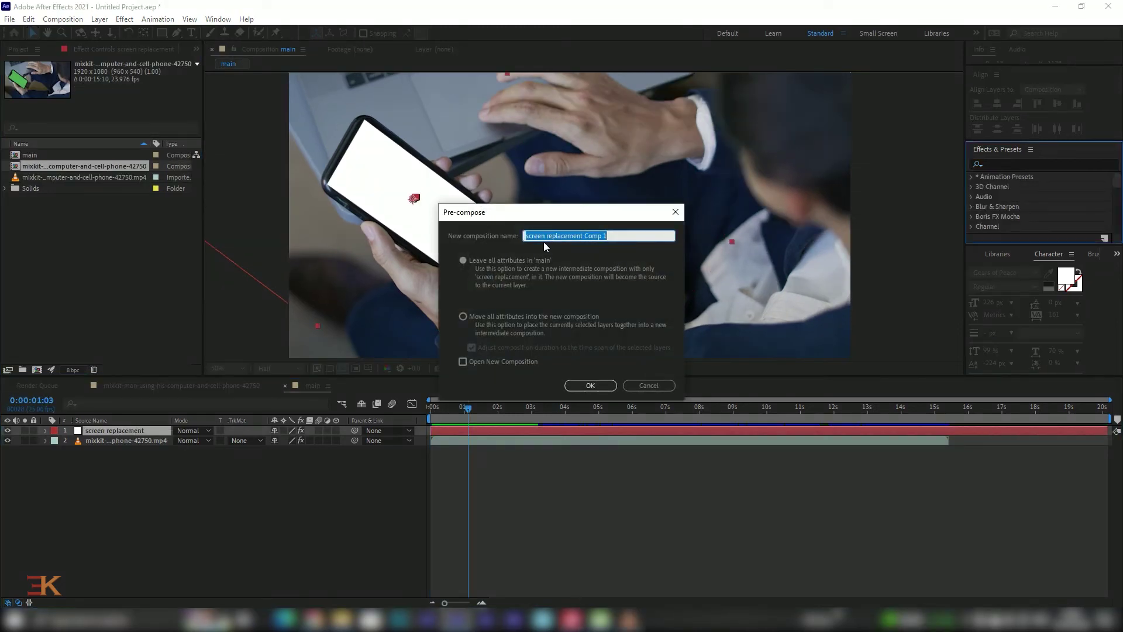
pyautogui.click(462, 260)
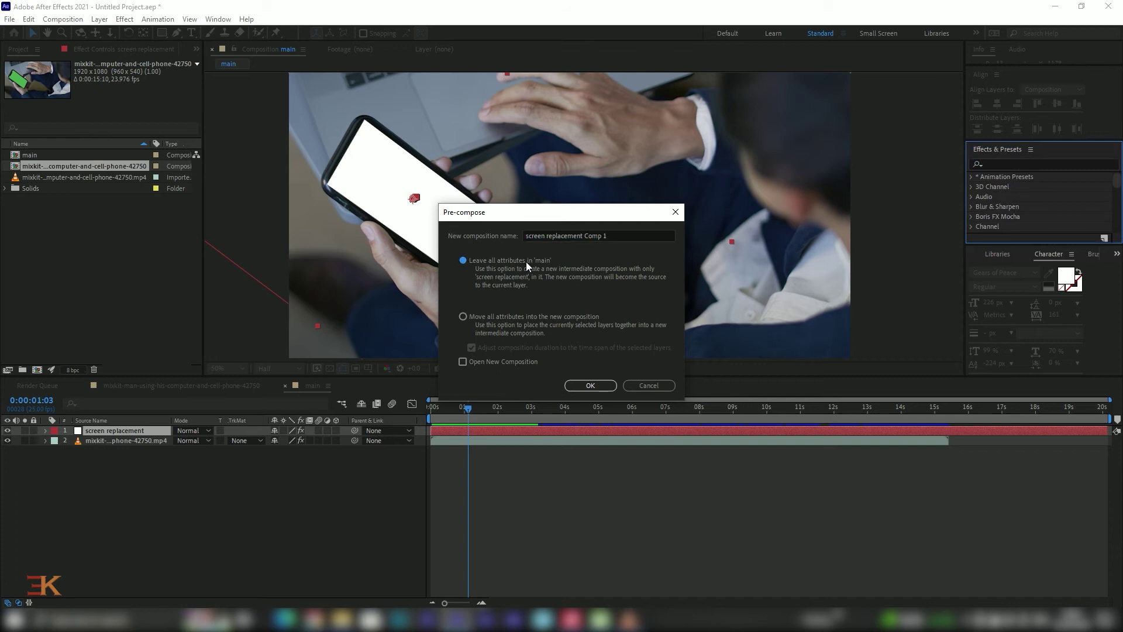
pyautogui.click(601, 386)
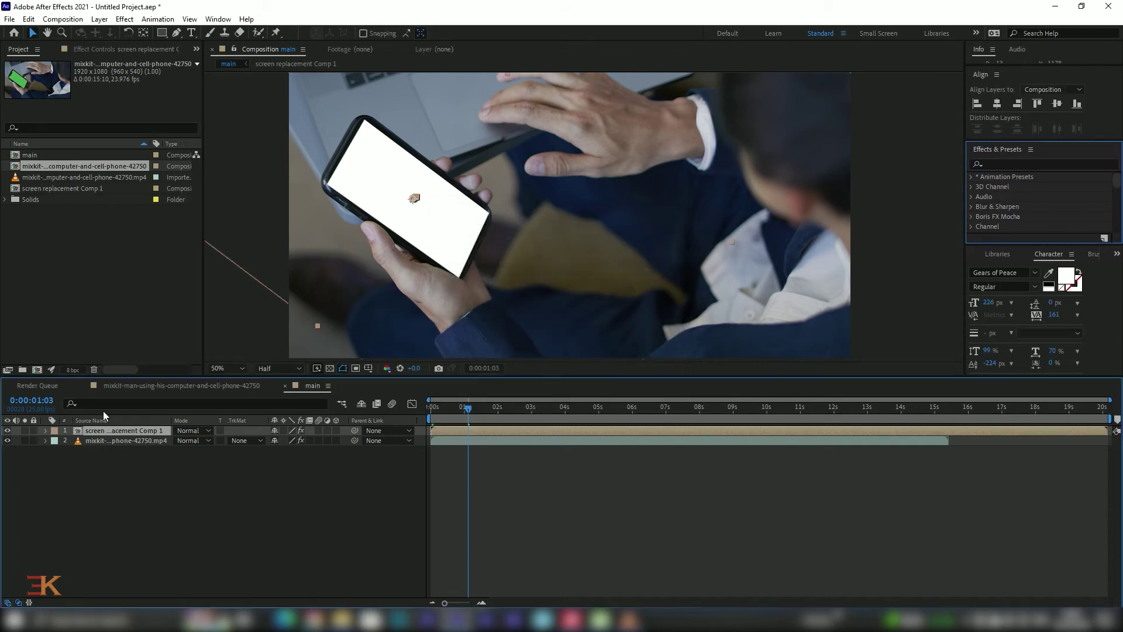
pyautogui.doubleClick(110, 432)
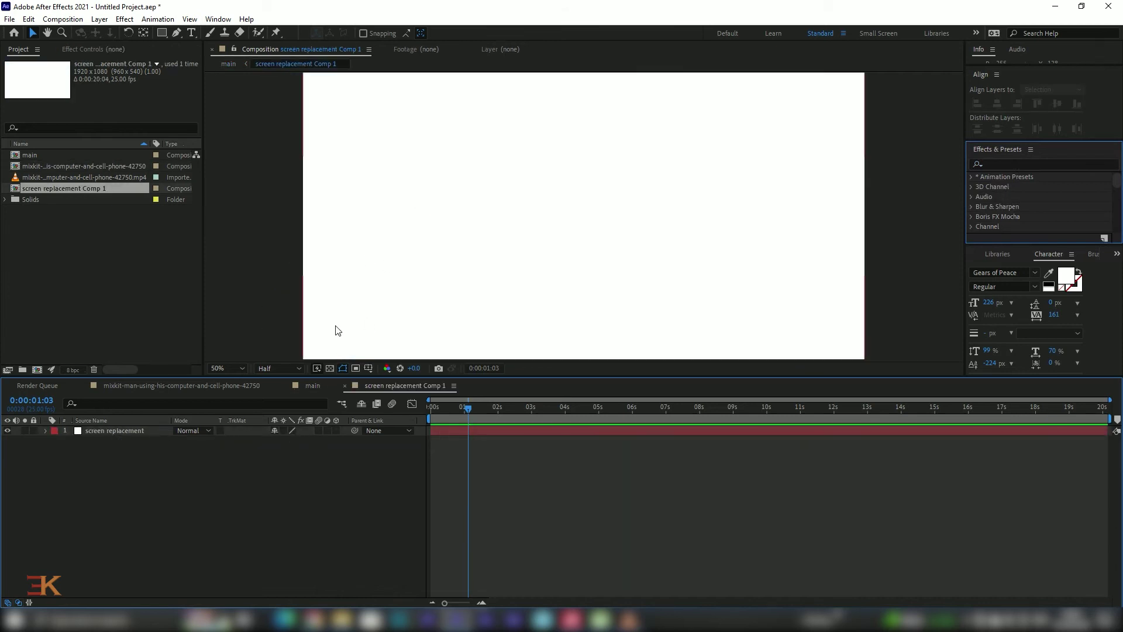
# Step: Add the YouTube channel screenshot to the comp as the top layer
pyautogui.click(42, 226)
pyautogui.click(44, 197)
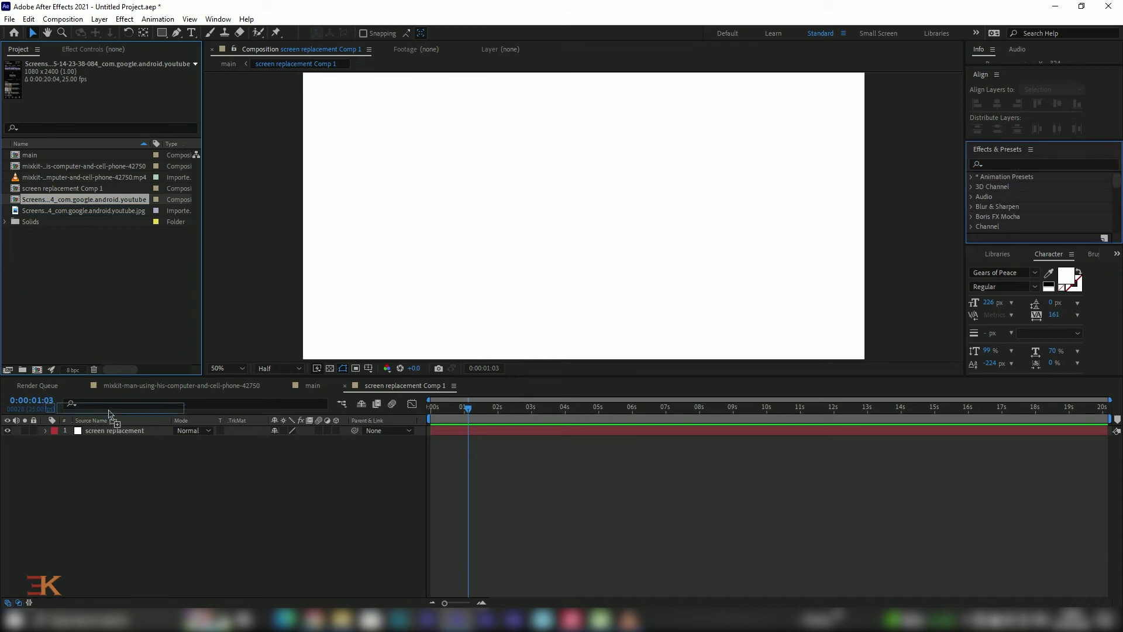
pyautogui.moveTo(72, 198); pyautogui.dragTo(113, 428)
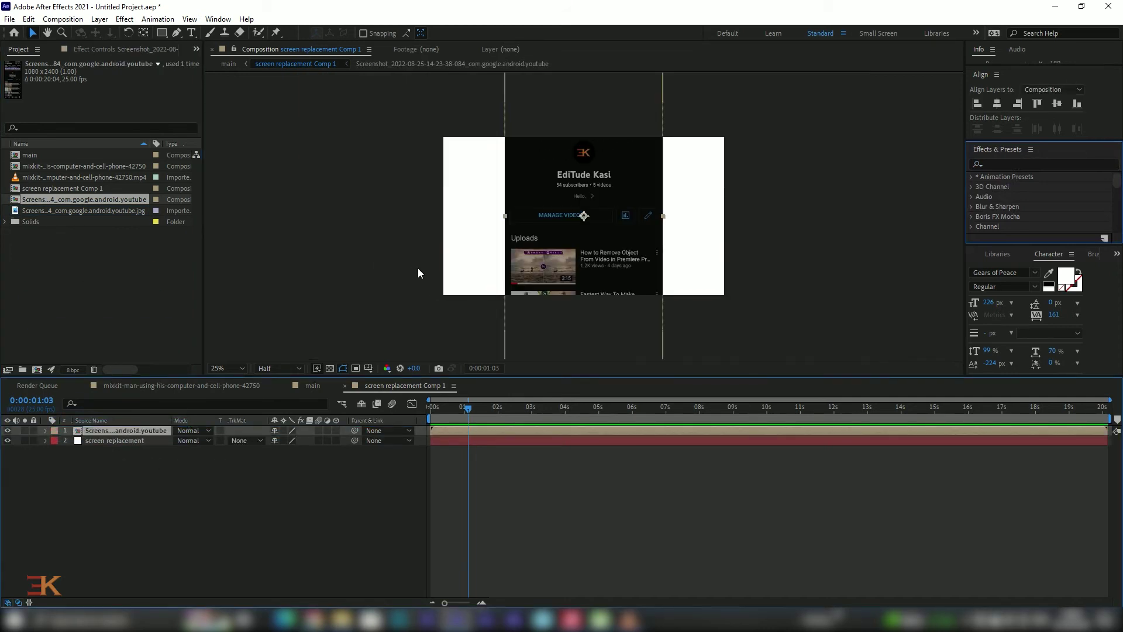
# Step: Rotate the screenshot 90°, scale it to 103% and move it to position 777,537
pyautogui.keyDown('ctrl'); pyautogui.click(251, 442); pyautogui.keyUp('ctrl')
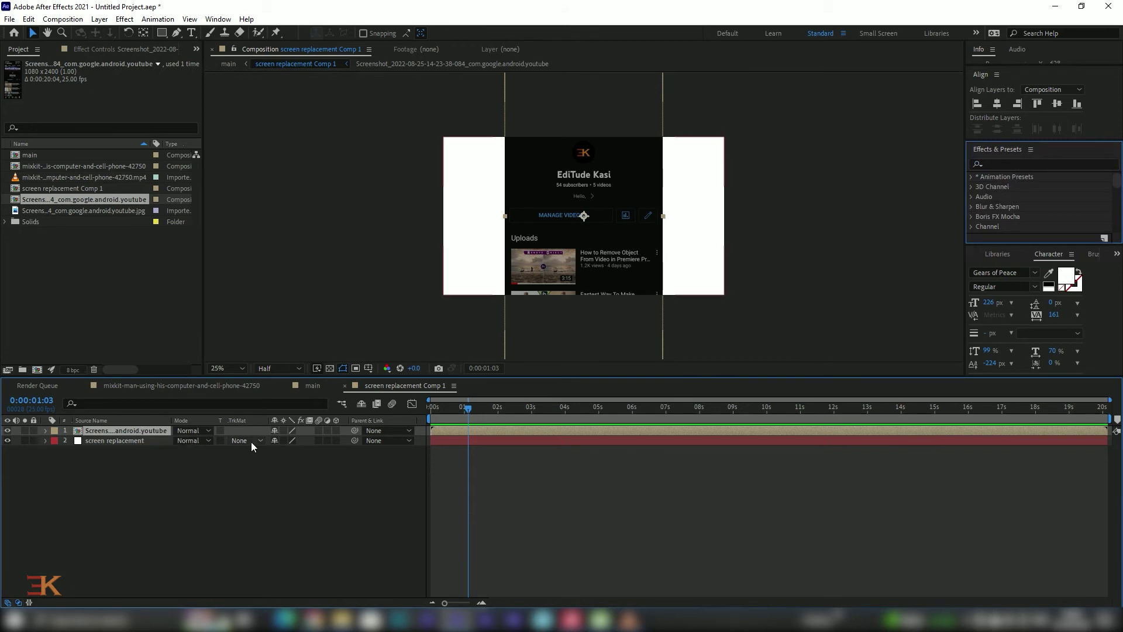
pyautogui.press('s')
pyautogui.moveTo(287, 441); pyautogui.dragTo(271, 436)
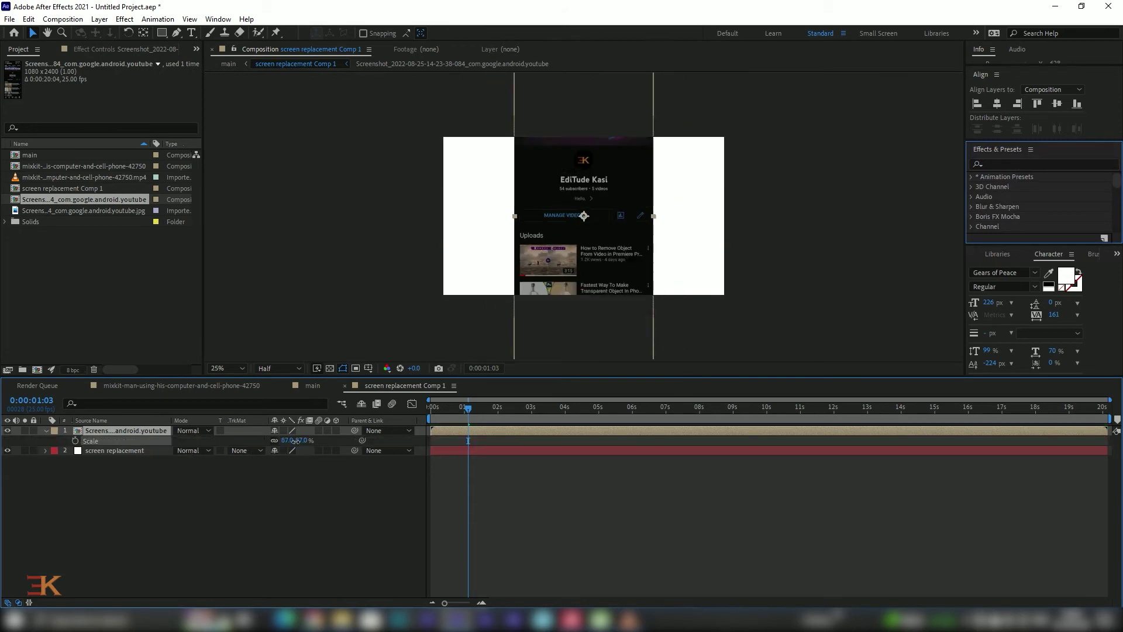
pyautogui.hotkey('shift', 'r')
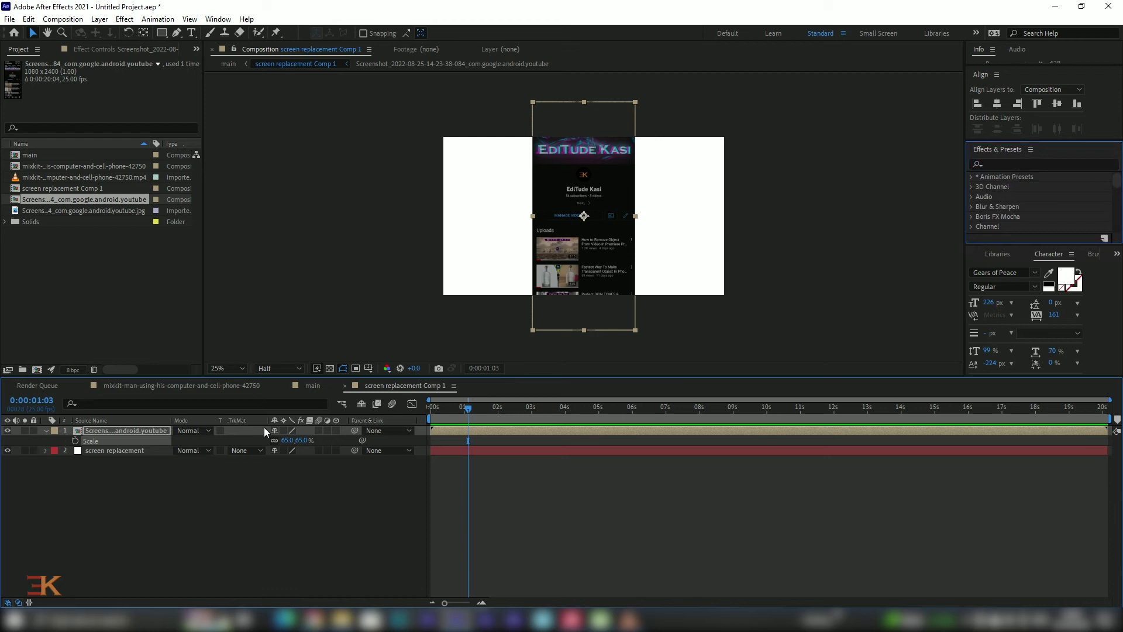
pyautogui.moveTo(288, 450)
pyautogui.mouseDown()
pyautogui.moveTo(344, 456)
pyautogui.moveTo(310, 440)
pyautogui.mouseUp()
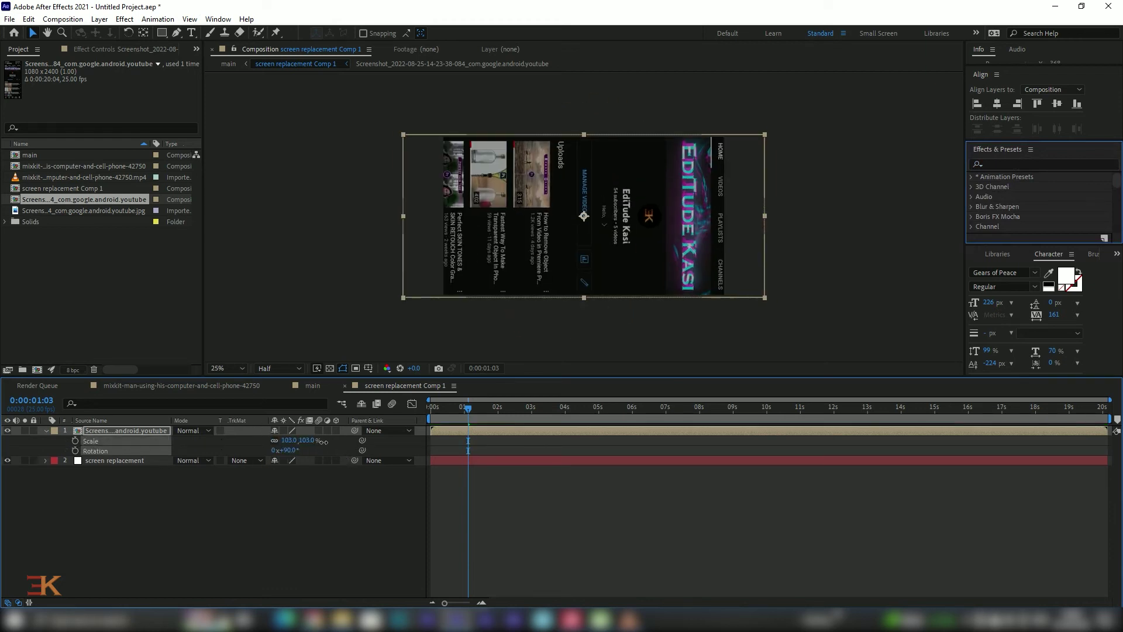
pyautogui.hotkey('shift', 'p')
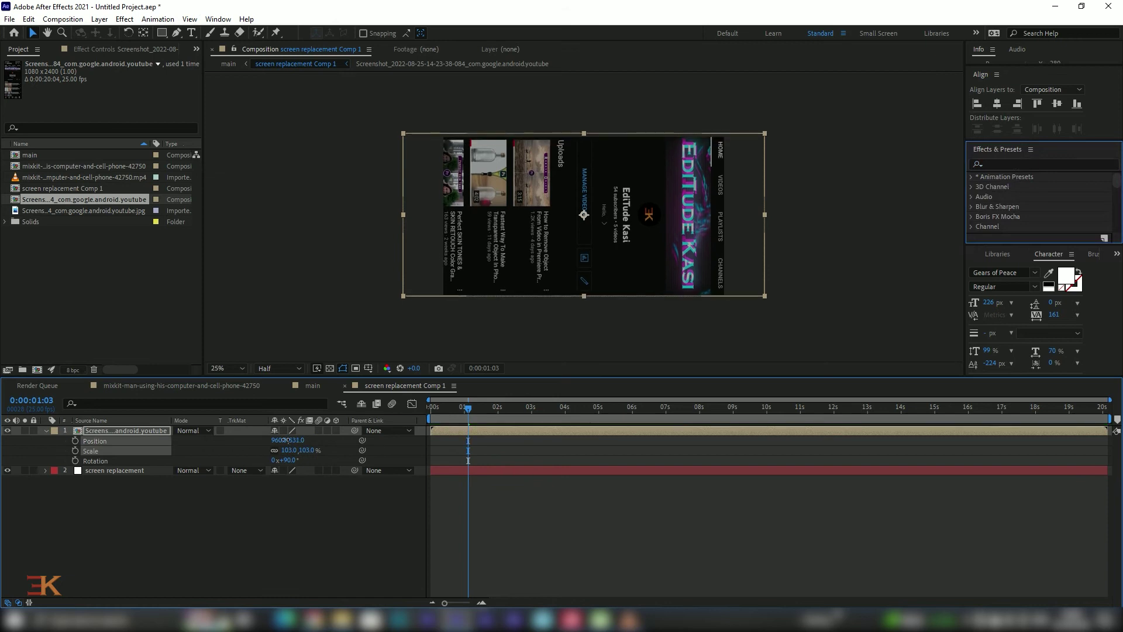
pyautogui.moveTo(569, 282); pyautogui.dragTo(543, 281)
pyautogui.hotkey('ctrl', 'shift', 'a')
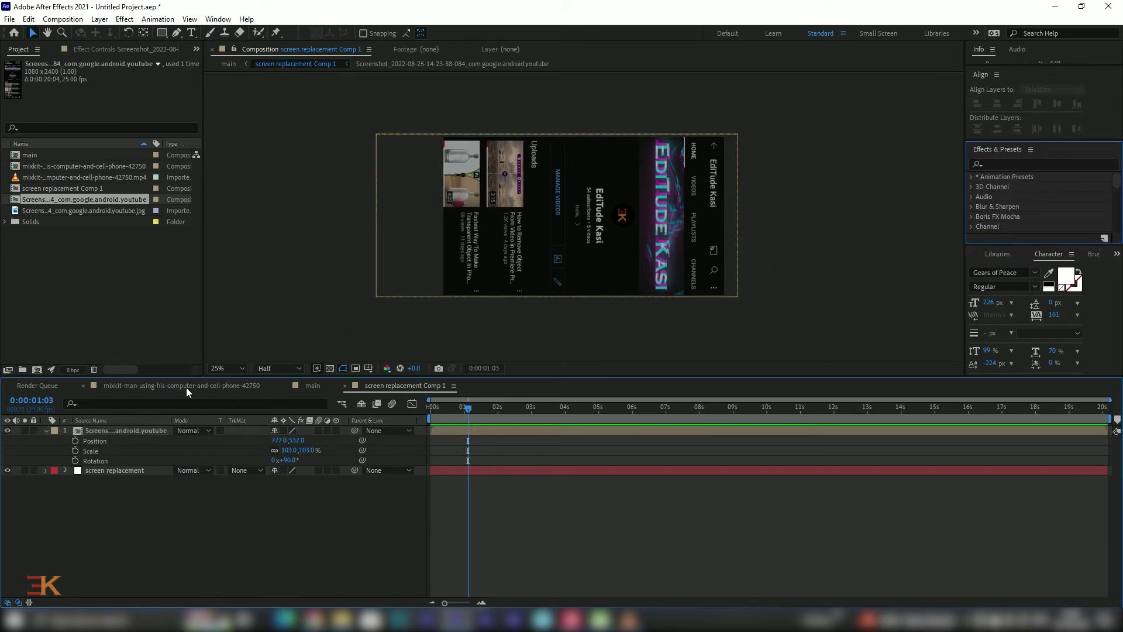
# Step: Set the screenshot layer's rotation to -90° in screen replacement Comp 1
pyautogui.click(312, 387)
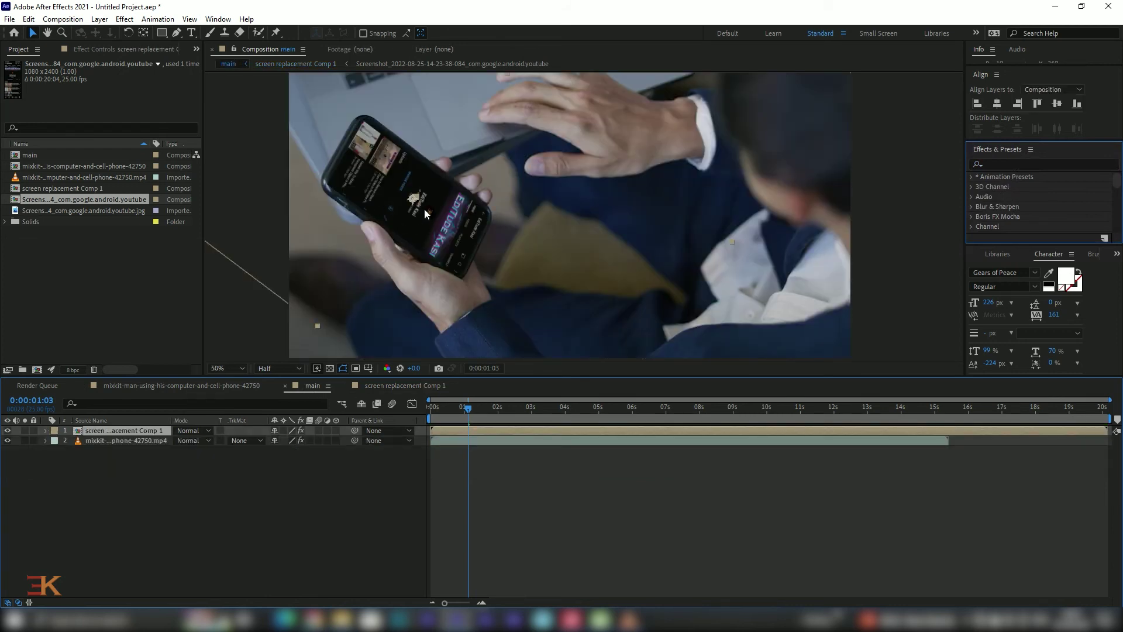
pyautogui.click(402, 386)
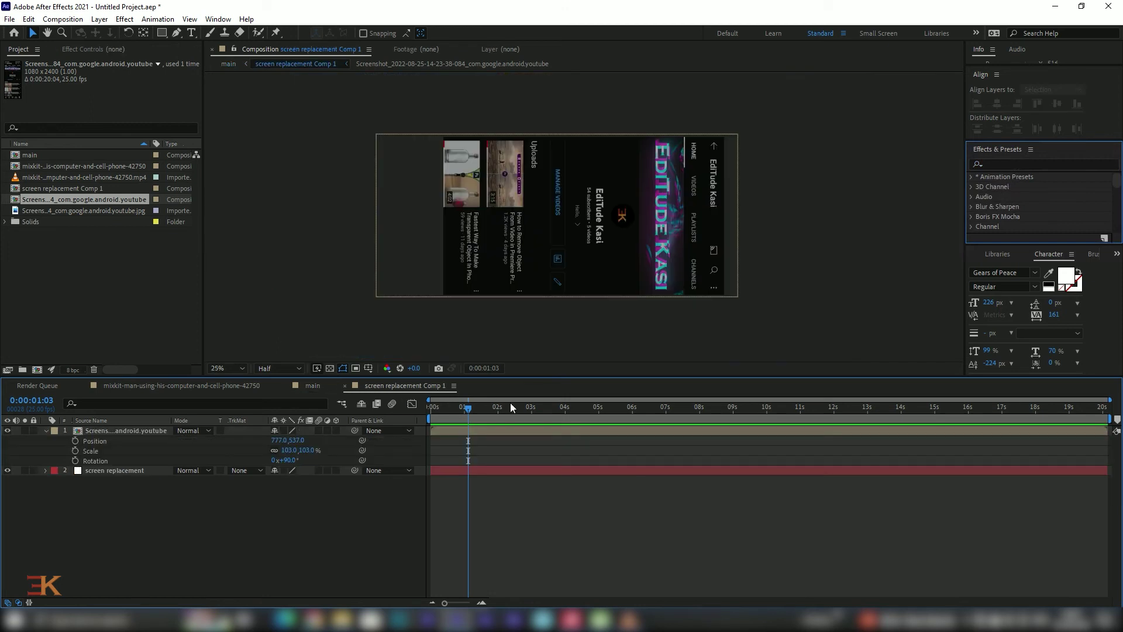
pyautogui.click(122, 443)
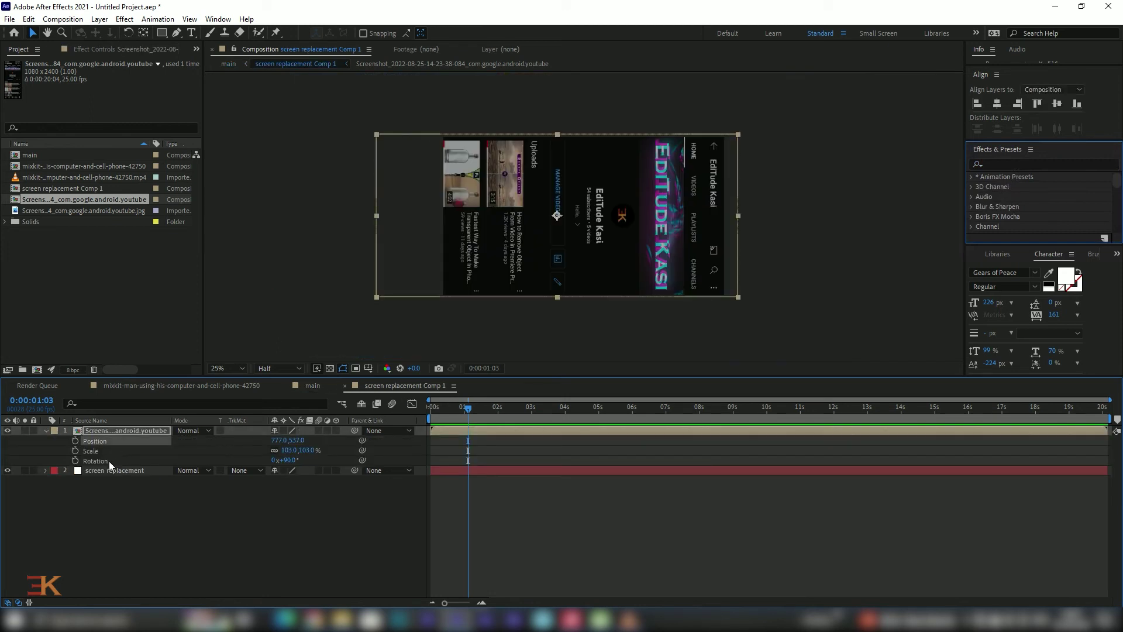
pyautogui.click(109, 461)
pyautogui.click(288, 460)
pyautogui.write('-90')
pyautogui.press('Return')
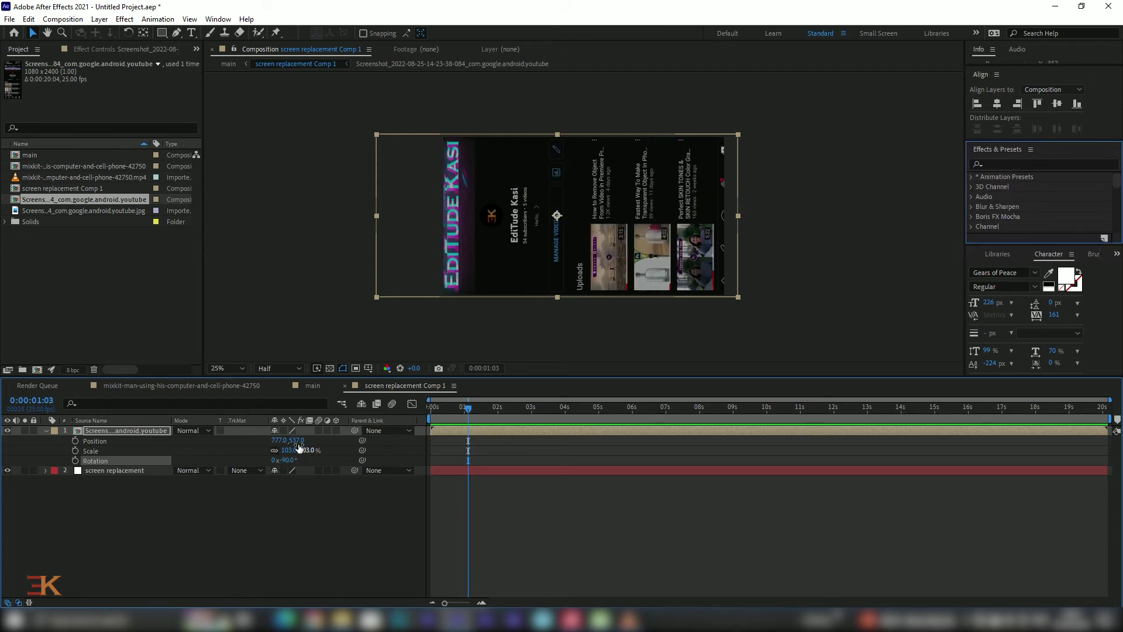
# Step: Move the screenshot right to X 1151 and check it in the main composition
pyautogui.moveTo(279, 440); pyautogui.dragTo(509, 447)
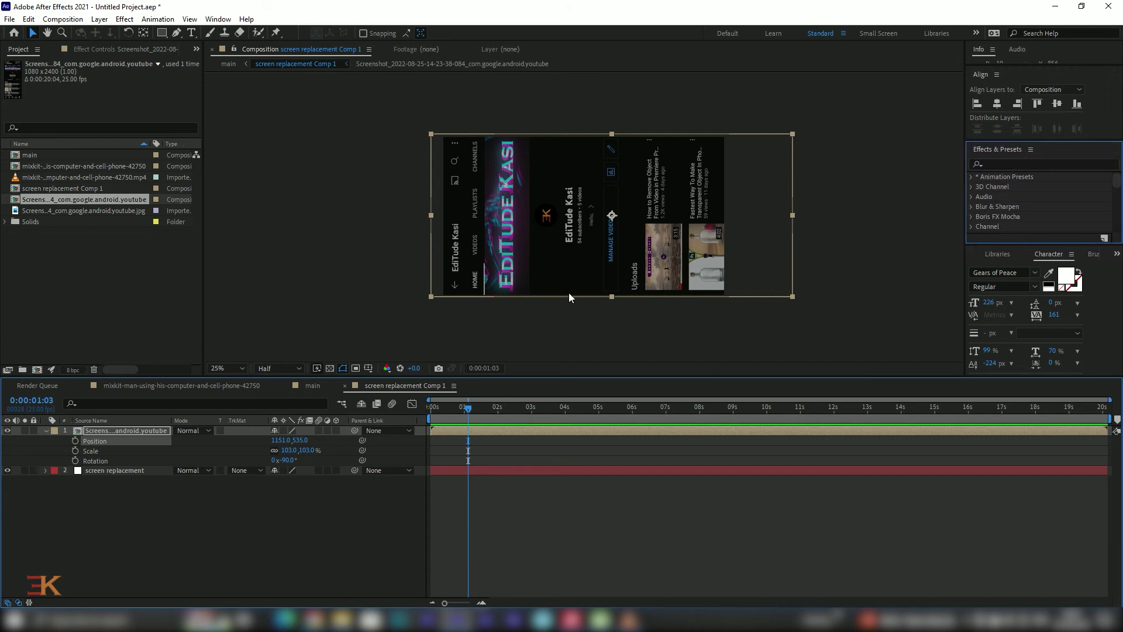
pyautogui.click(237, 514)
pyautogui.click(310, 384)
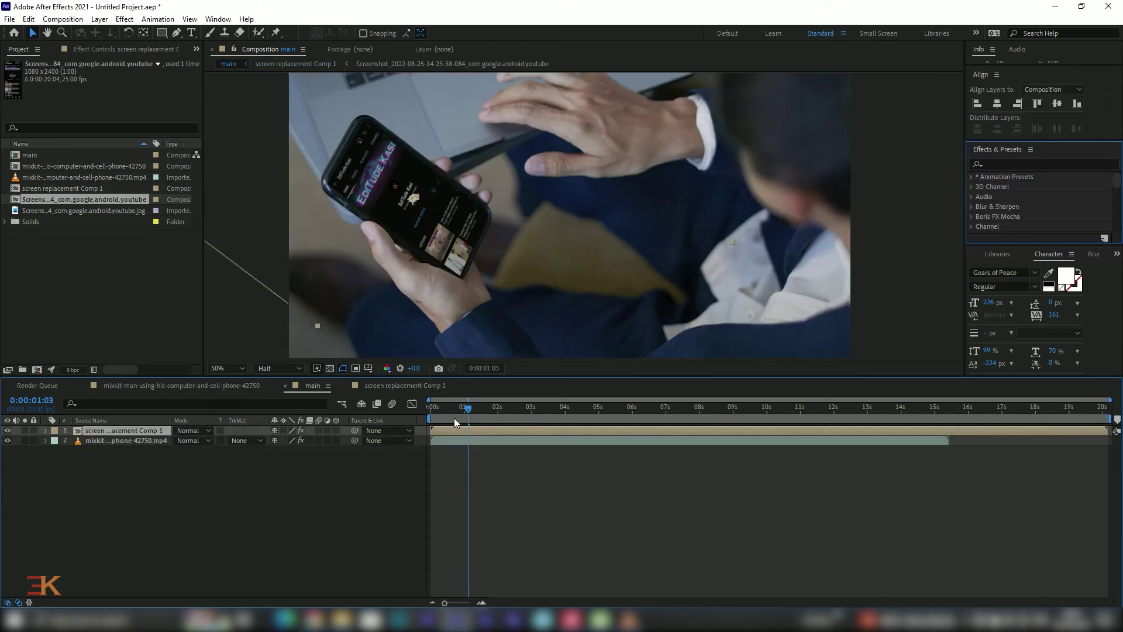
# Step: Preview the composite, then zoom to 100% and pan to bring the phone into view
pyautogui.press('space')
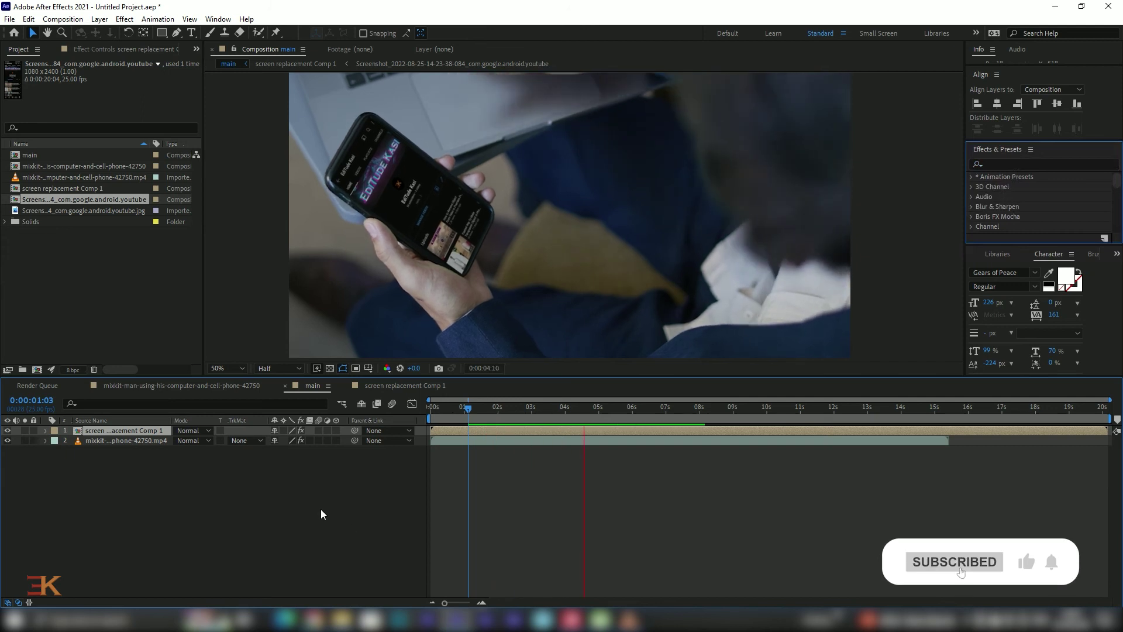
pyautogui.click(433, 413)
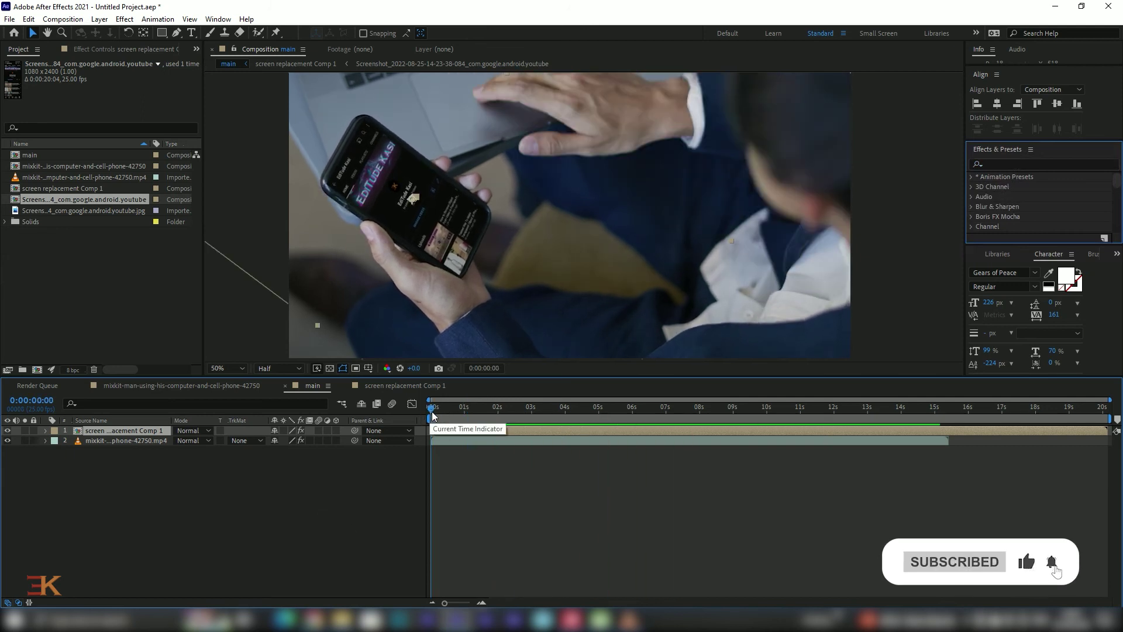
pyautogui.press('/')
pyautogui.press('h')
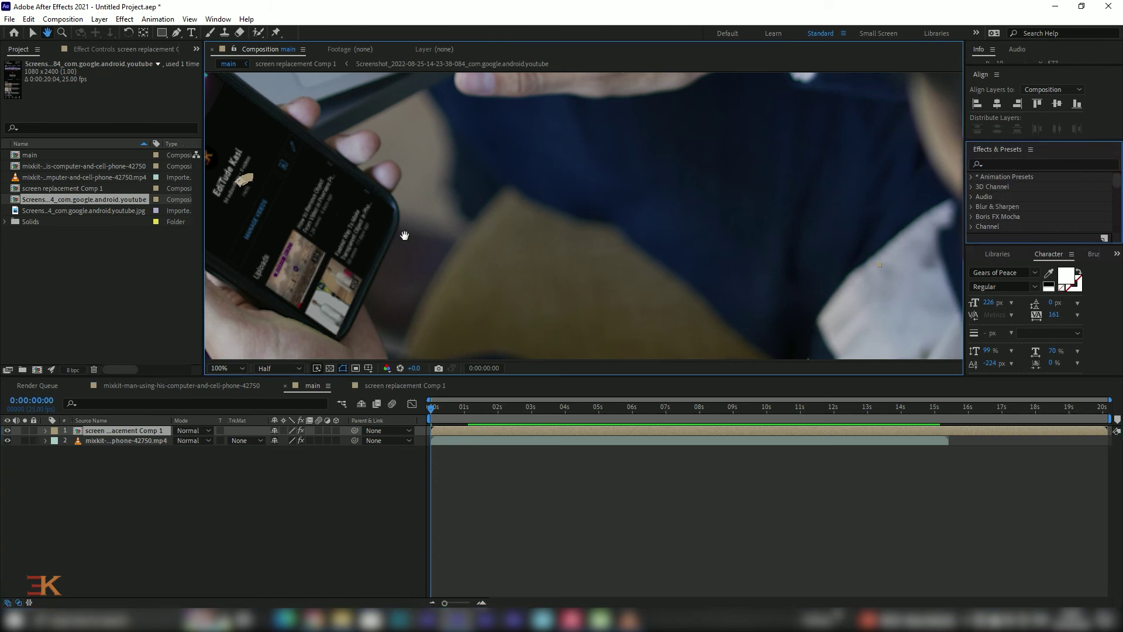
pyautogui.moveTo(404, 236); pyautogui.dragTo(658, 259)
pyautogui.press('v')
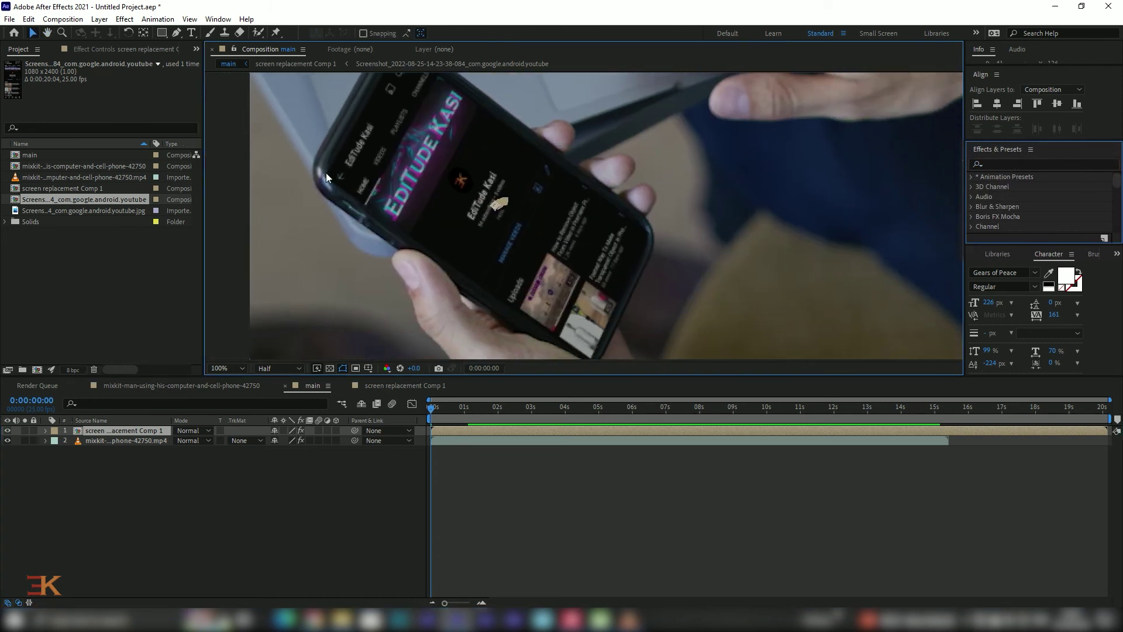
# Step: Set the viewer to Full resolution, pan around the phone, and zoom back to 50%
pyautogui.hotkey('ctrl', 'j')
pyautogui.press('h')
pyautogui.moveTo(653, 304); pyautogui.dragTo(419, 221)
pyautogui.press(',')
pyautogui.press('v')
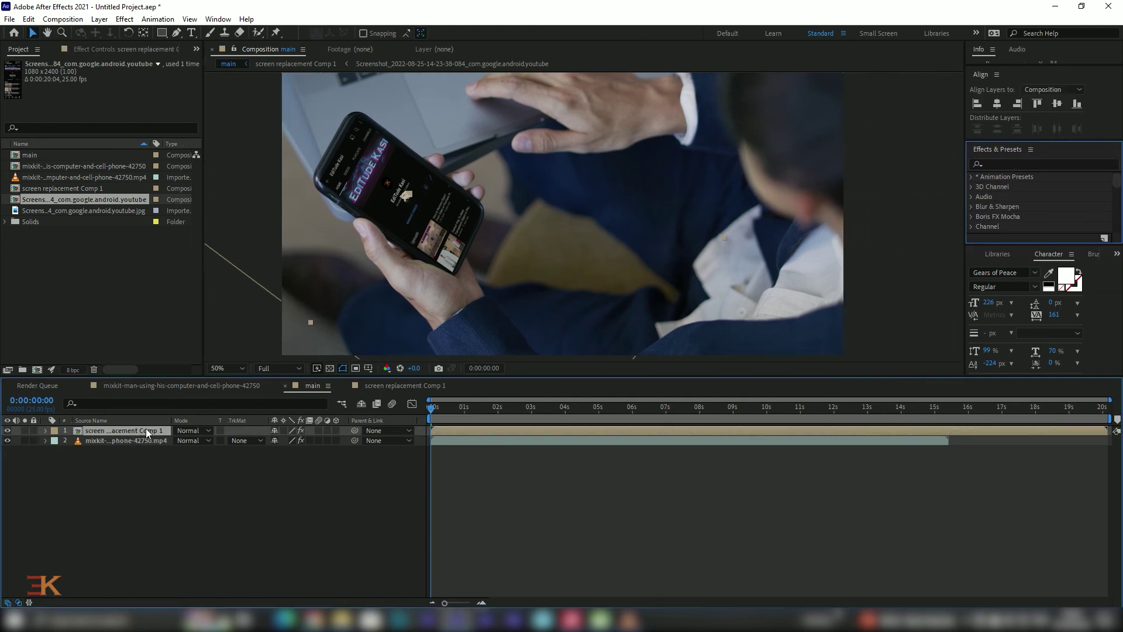
# Step: Place the mixkit phone clip above screen replacement Comp 1 and give it Keylight (1.2)
pyautogui.moveTo(146, 430); pyautogui.dragTo(140, 451)
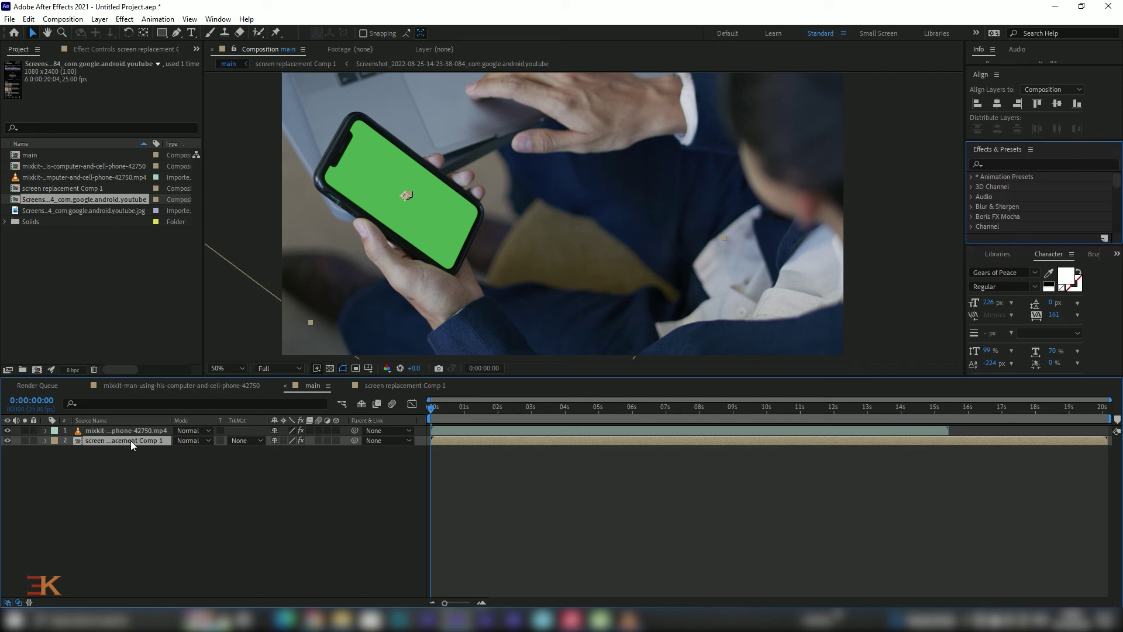
pyautogui.click(135, 430)
pyautogui.click(1041, 164)
pyautogui.write('keyli')
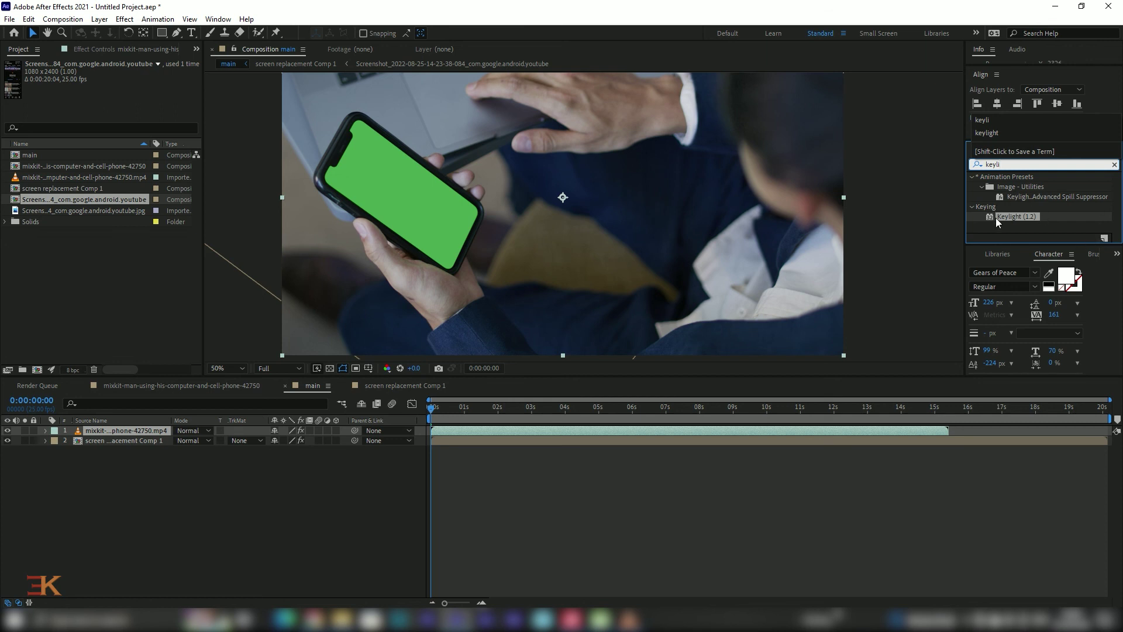
pyautogui.click(996, 217)
pyautogui.moveTo(1017, 216); pyautogui.dragTo(125, 431)
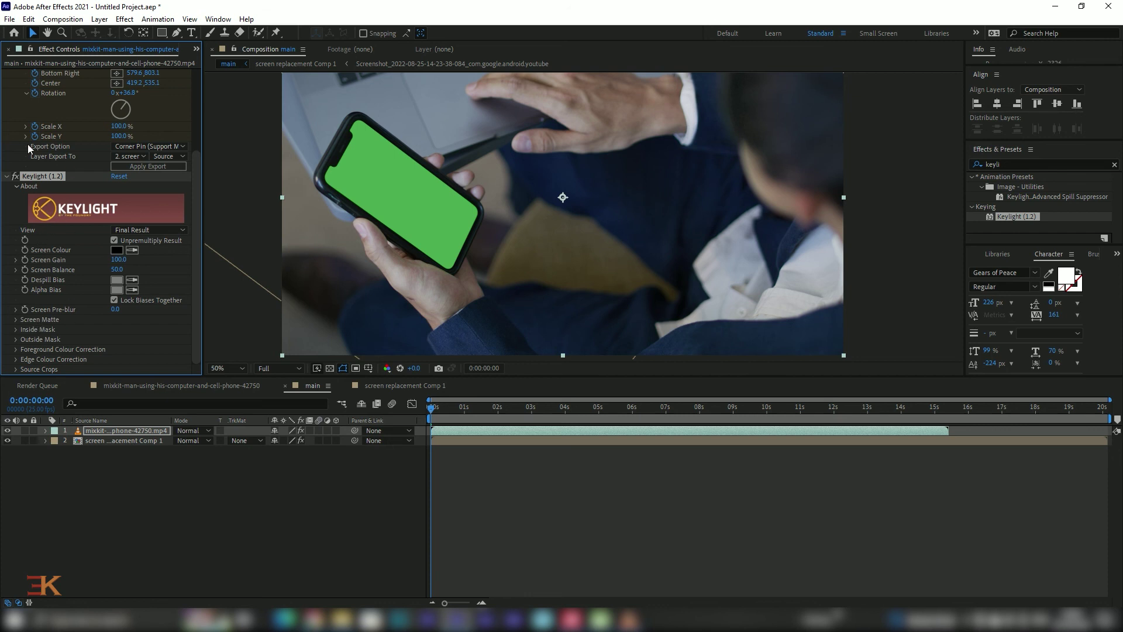
# Step: Sample the phone's green with Keylight's Screen Colour eyedropper, zoom to check, and preview
pyautogui.click(397, 194)
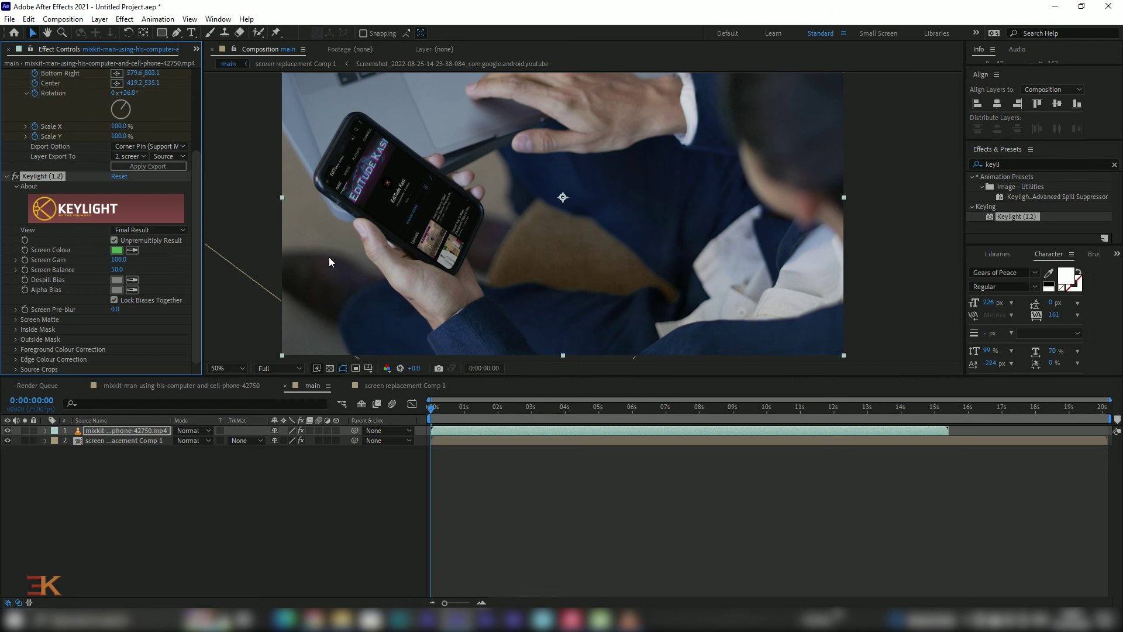
pyautogui.scroll(2, 328, 254)
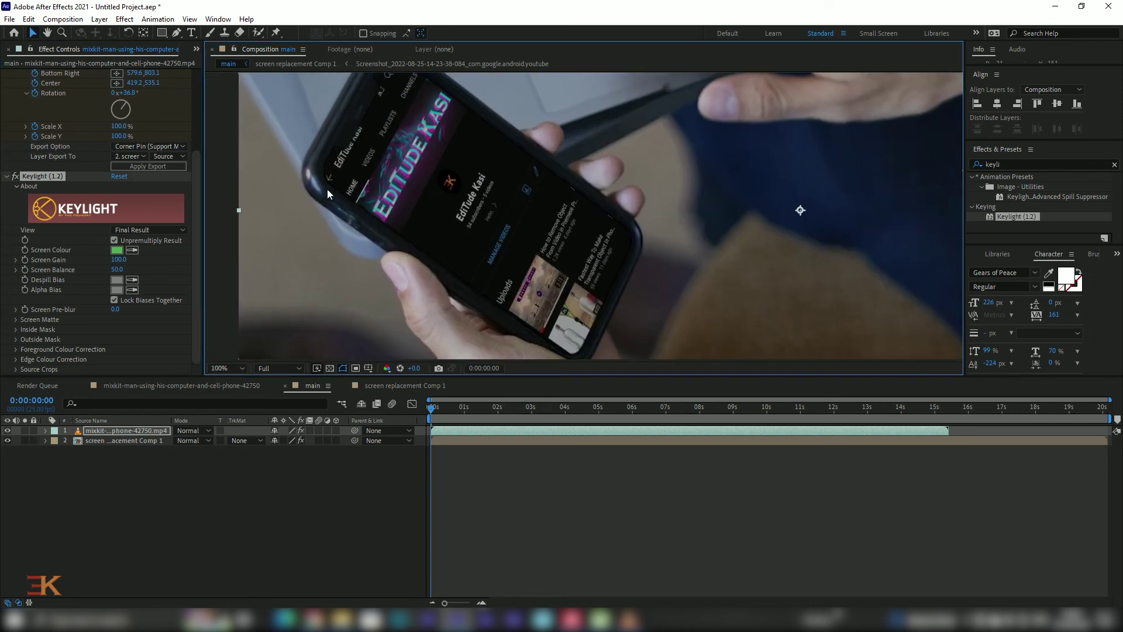
pyautogui.scroll(-1, 377, 107)
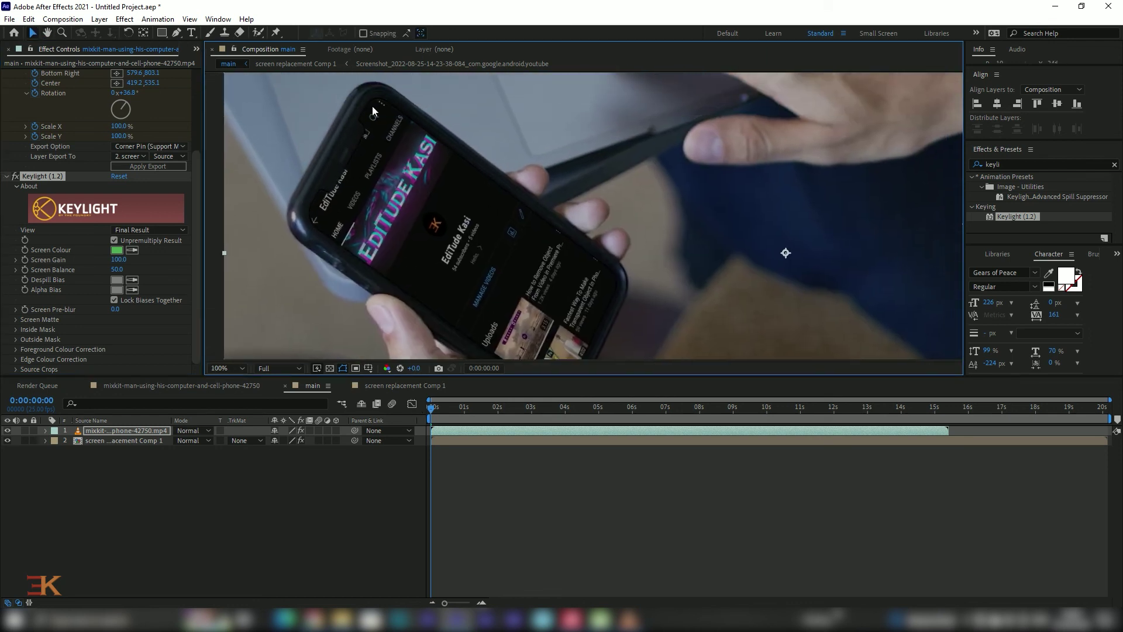
pyautogui.scroll(-1, 441, 215)
pyautogui.scroll(-2, 442, 219)
pyautogui.press('h')
pyautogui.scroll(1, 528, 223)
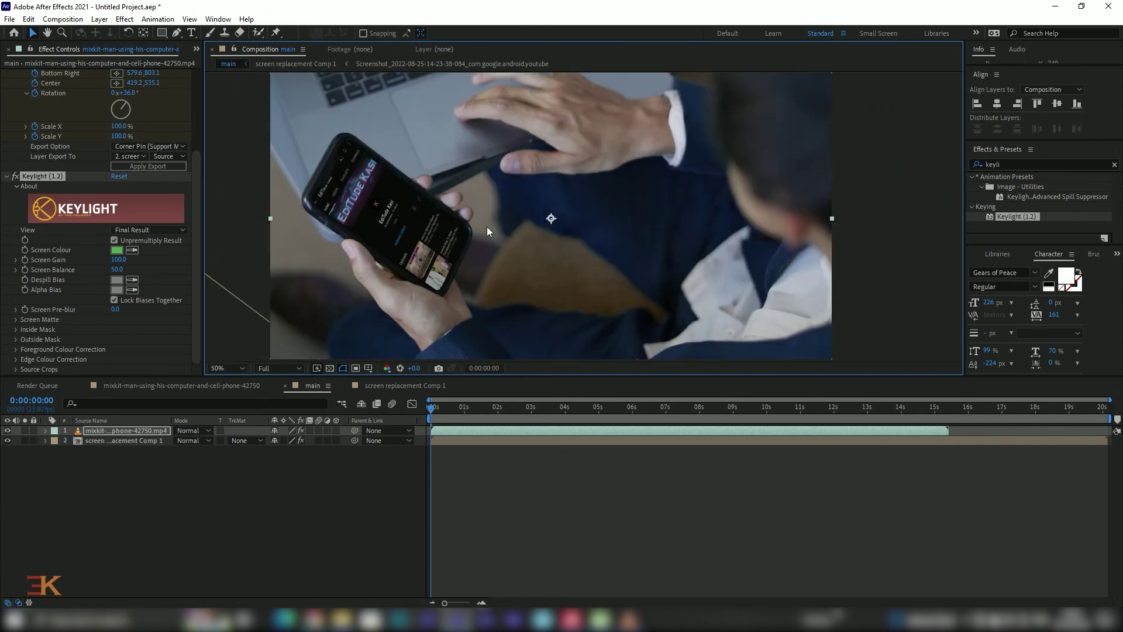
pyautogui.press('space')
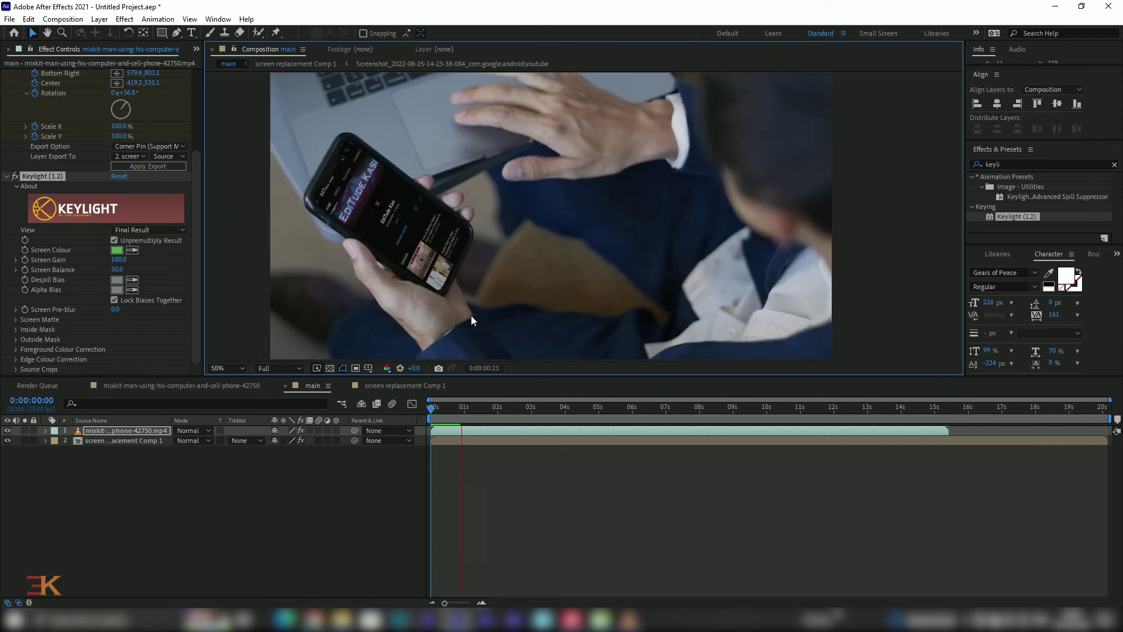